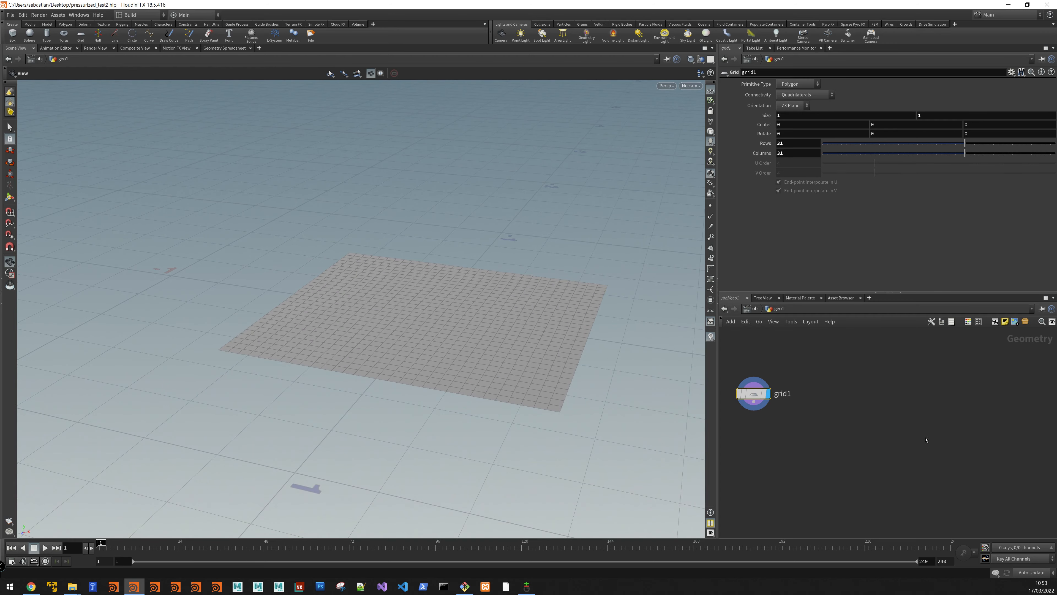
Add a Carbon Cloth node wired below grid1.
middle_drag(786, 445, 820, 446)
click(790, 401)
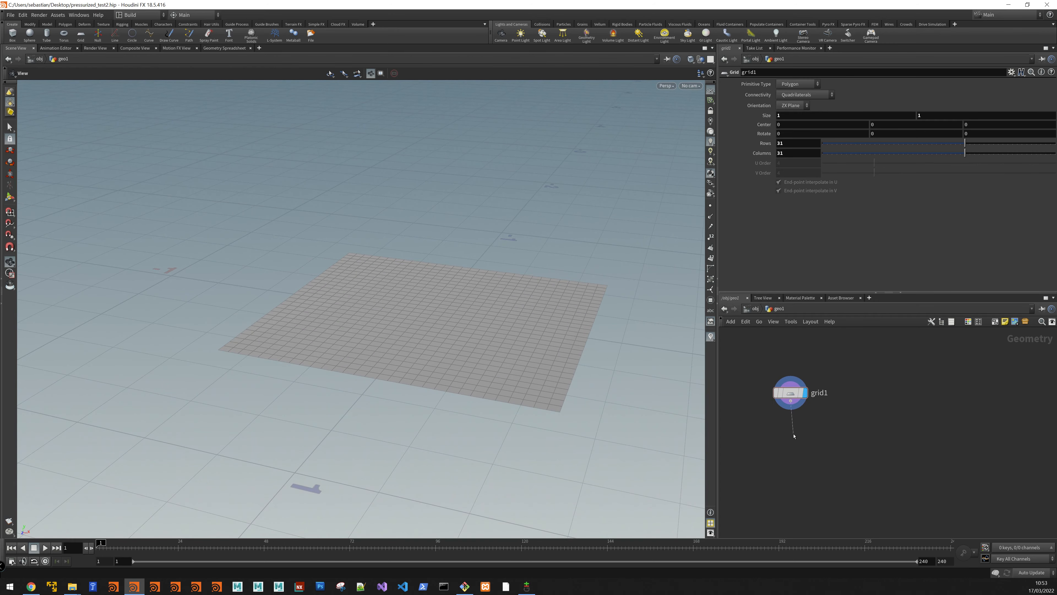
key(Tab)
text(cloth)
key(Down)
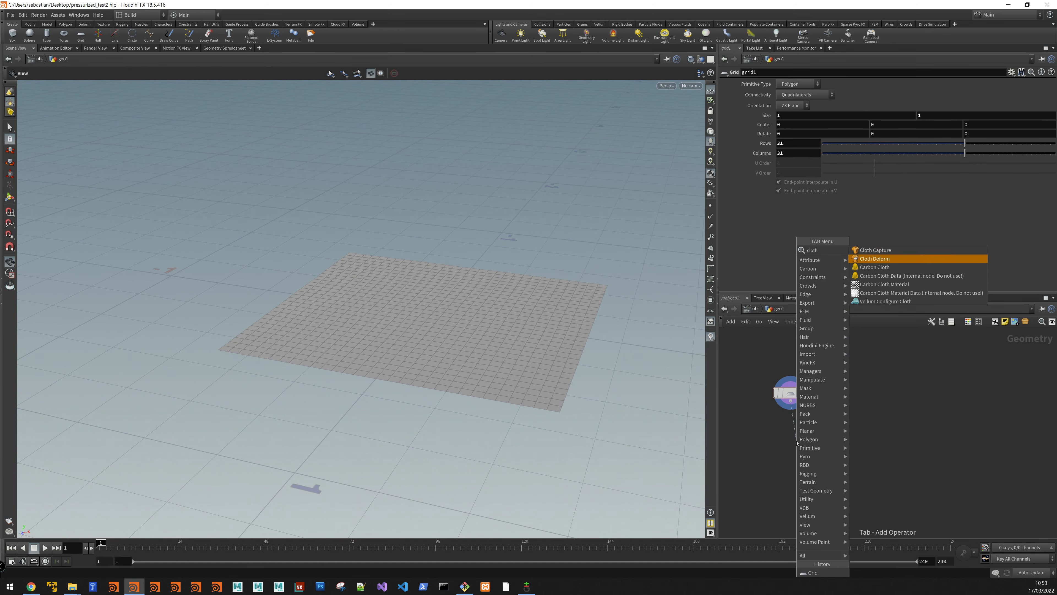
key(Down)
key(Return)
click(796, 450)
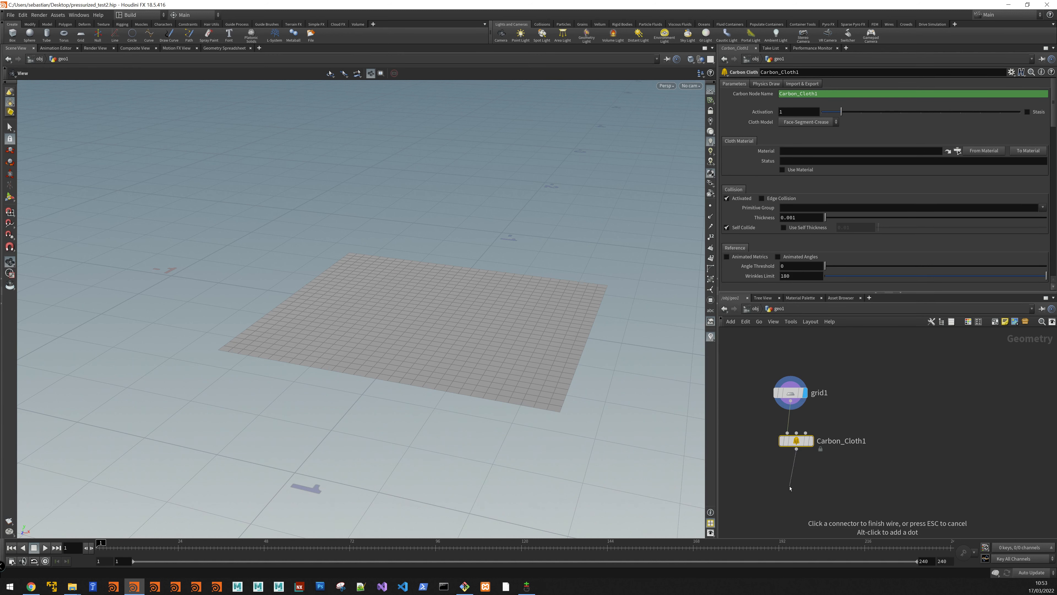
Add a Carbon Simulation node wired below Carbon_Cloth1 and display its output.
key(Tab)
key(Escape)
click(790, 487)
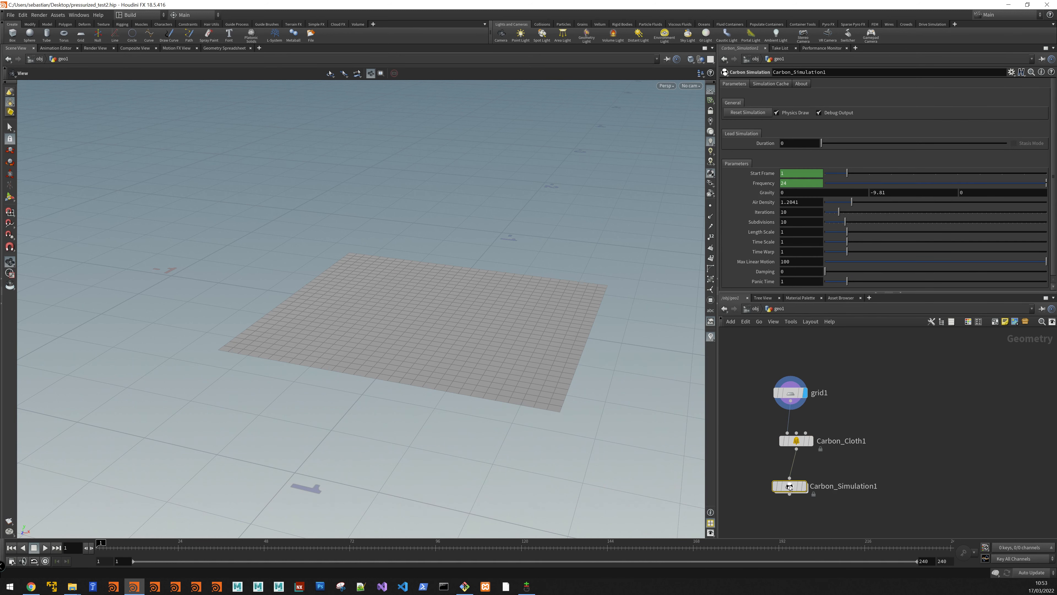
click(804, 486)
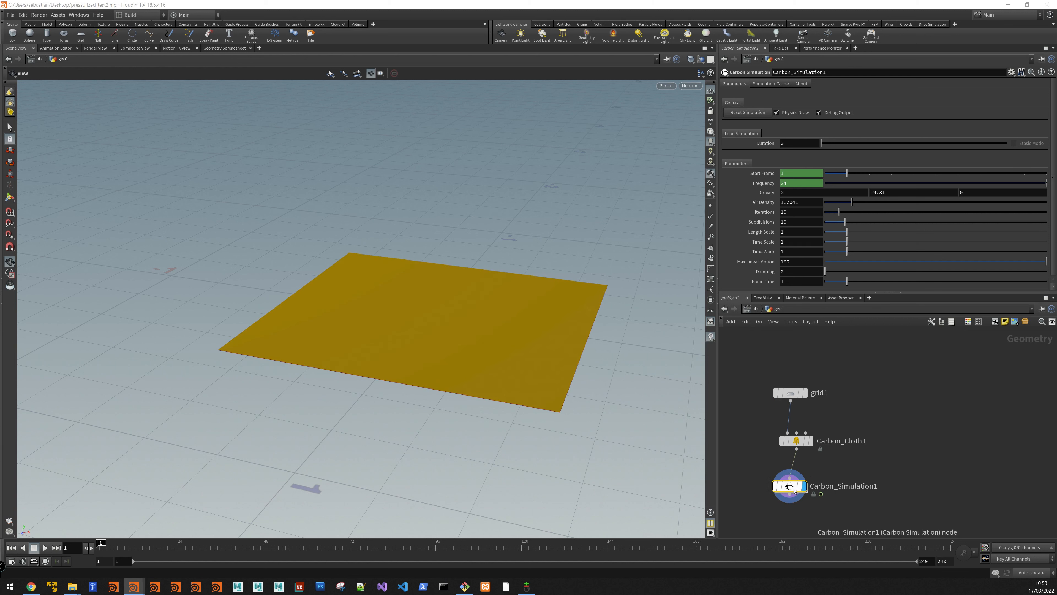
Set the collision thickness of Carbon_Cloth1 to 0.002.
drag(302, 486, 483, 400)
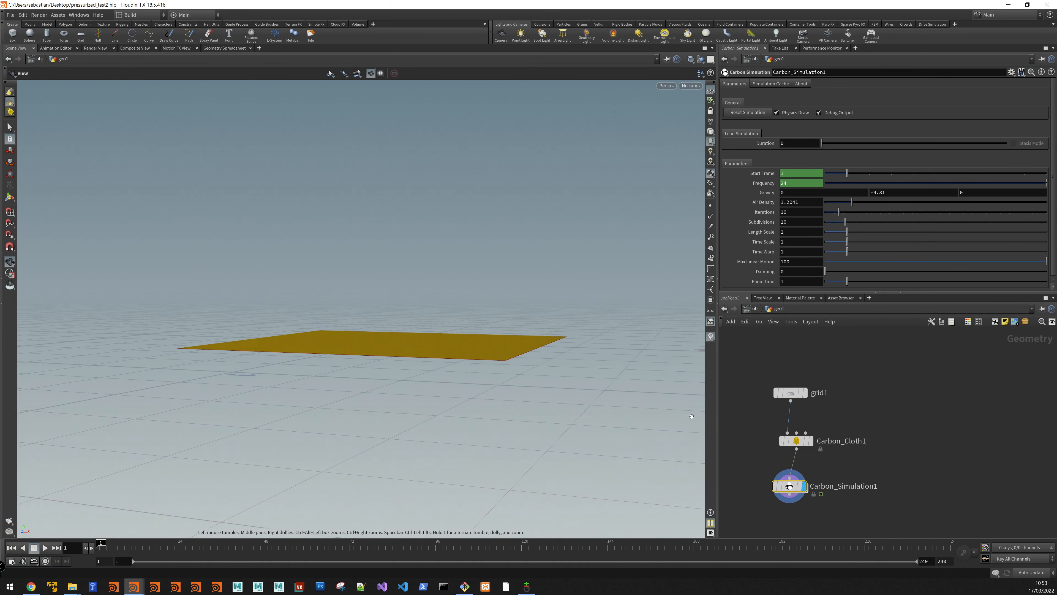
click(786, 440)
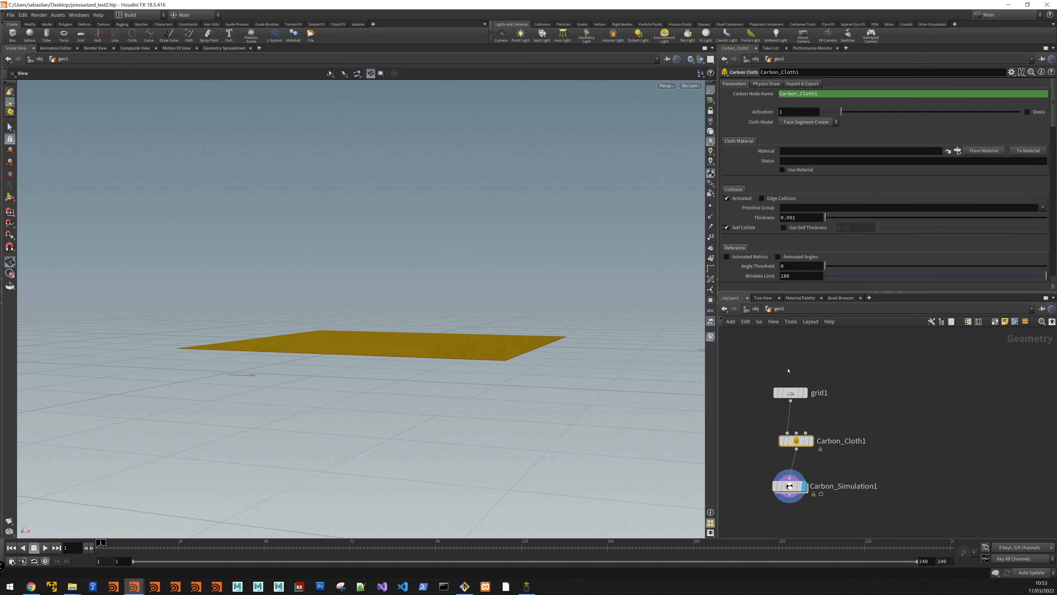
click(808, 217)
text(0.002)
key(Return)
Play the cloth simulation and return to the first frame.
mouse_move(775, 490)
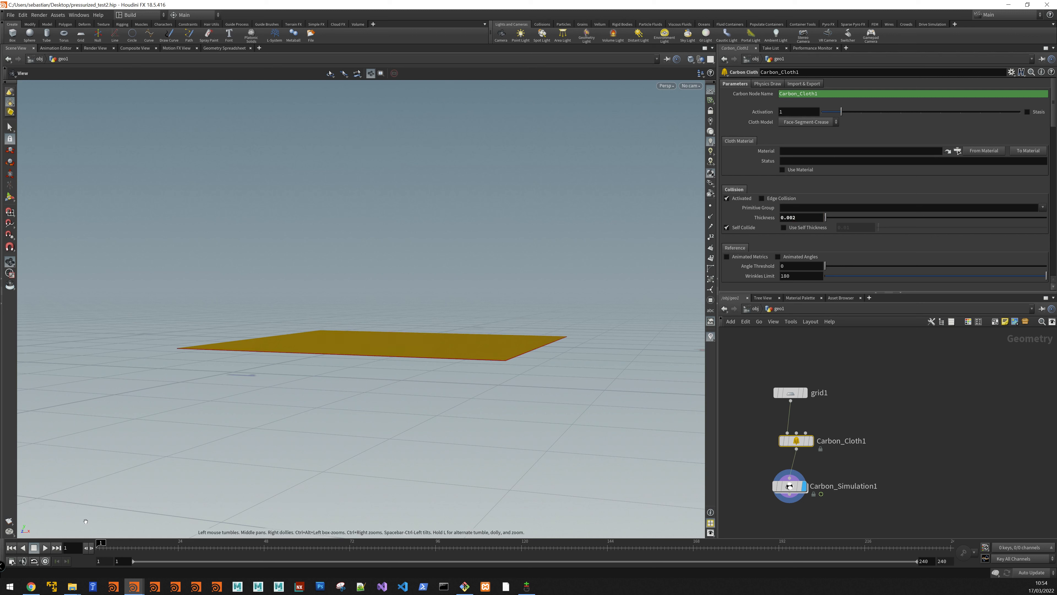
click(45, 548)
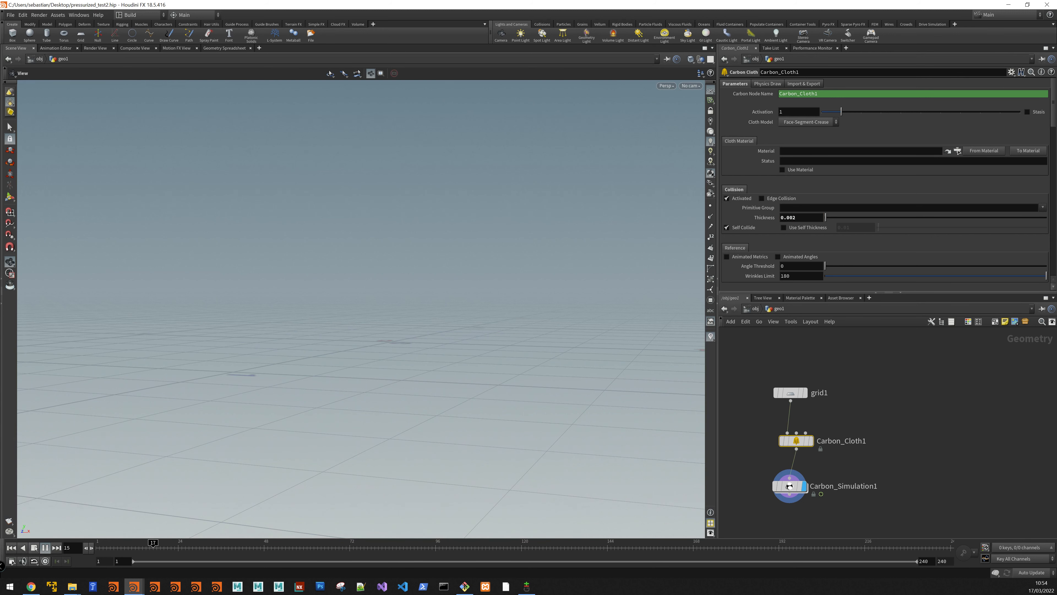
click(11, 548)
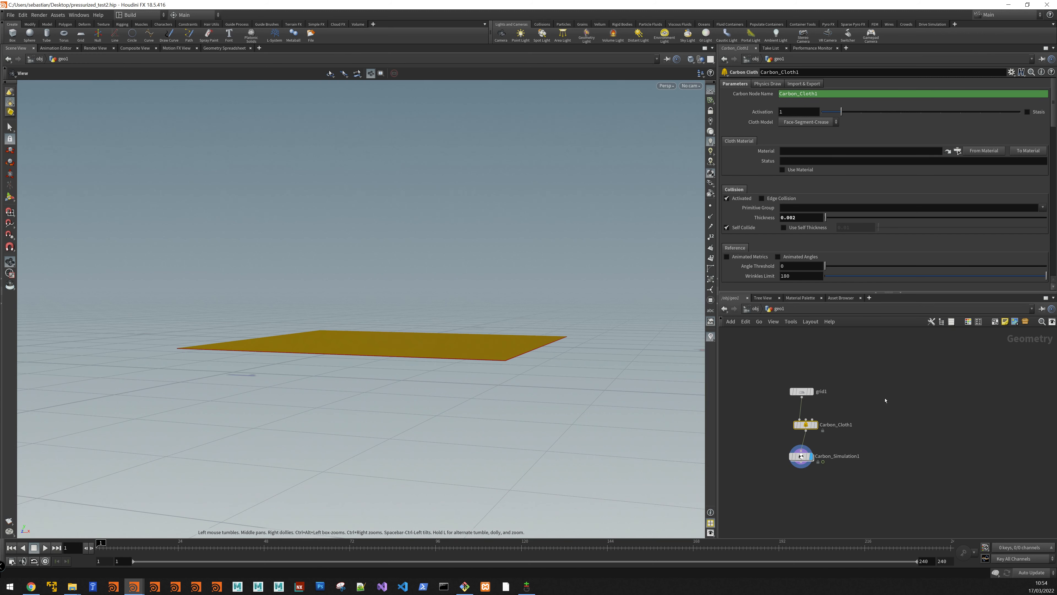
Duplicate the grid1 node and place the copy beside the original.
scroll(789, 401, down, 3)
drag(868, 377, 858, 424)
key(ctrl+c)
key(ctrl+v)
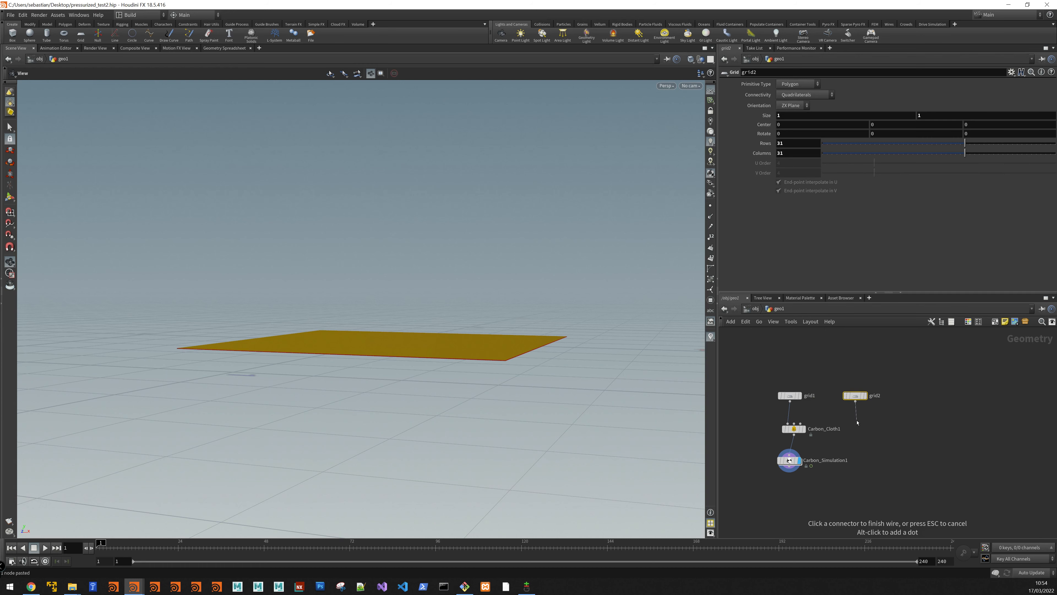
Add a Carbon Collider node wired below the grid2 node.
key(Tab)
text(coll)
key(Down)
key(Down)
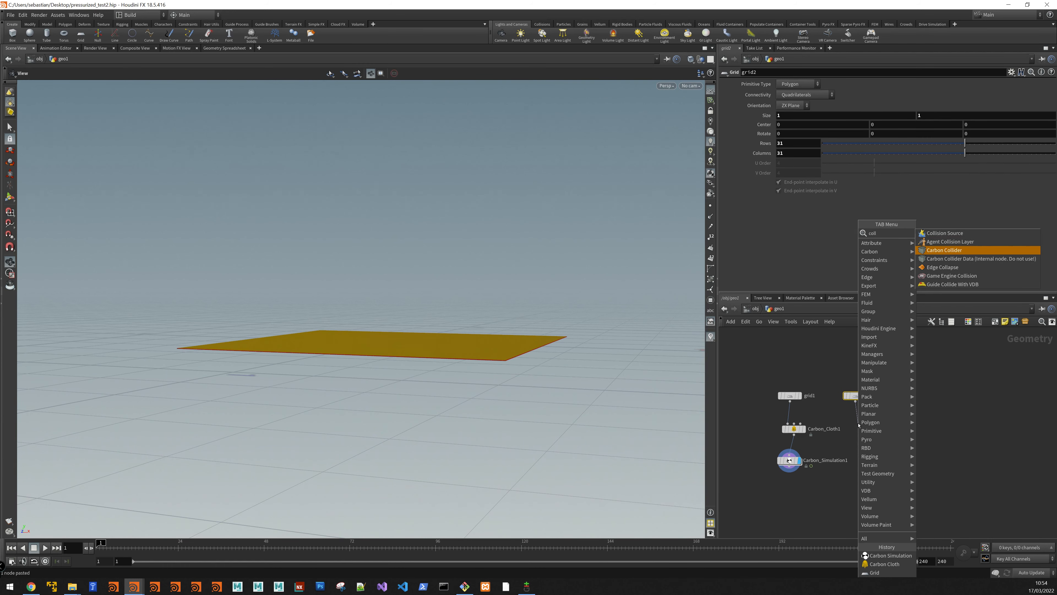
key(Return)
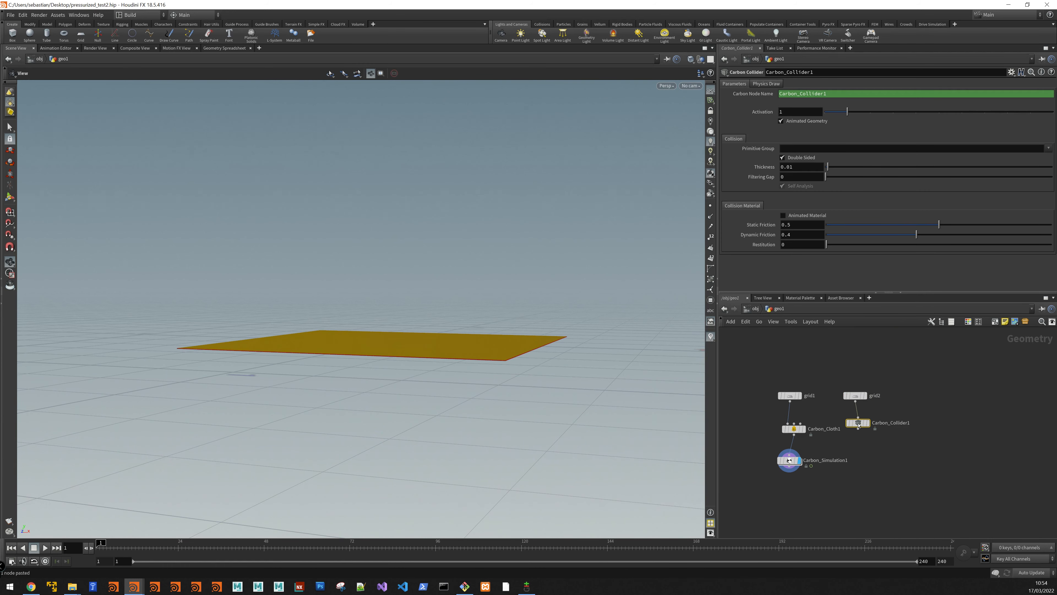
Insert a Merge node between Carbon_Cloth1 and Carbon_Simulation1 and wire Carbon_Collider1 into it.
click(792, 447)
key(Tab)
text(mer)
key(Return)
click(793, 448)
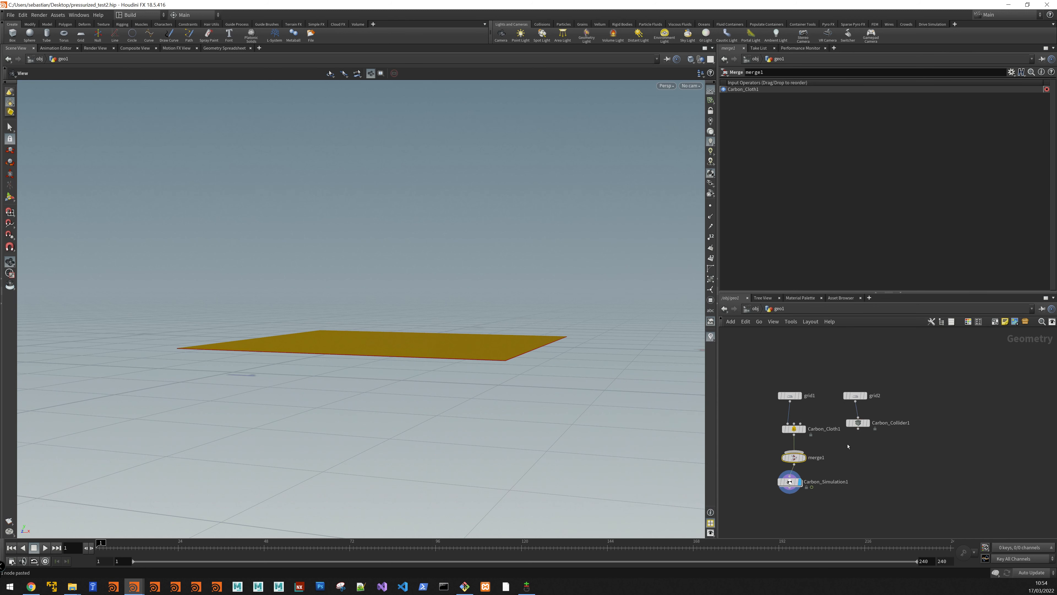
drag(858, 427, 794, 451)
Set grid2's size to 1.3 by 1.3 and its Y center to -0.1, and reset the Carbon simulation.
click(854, 395)
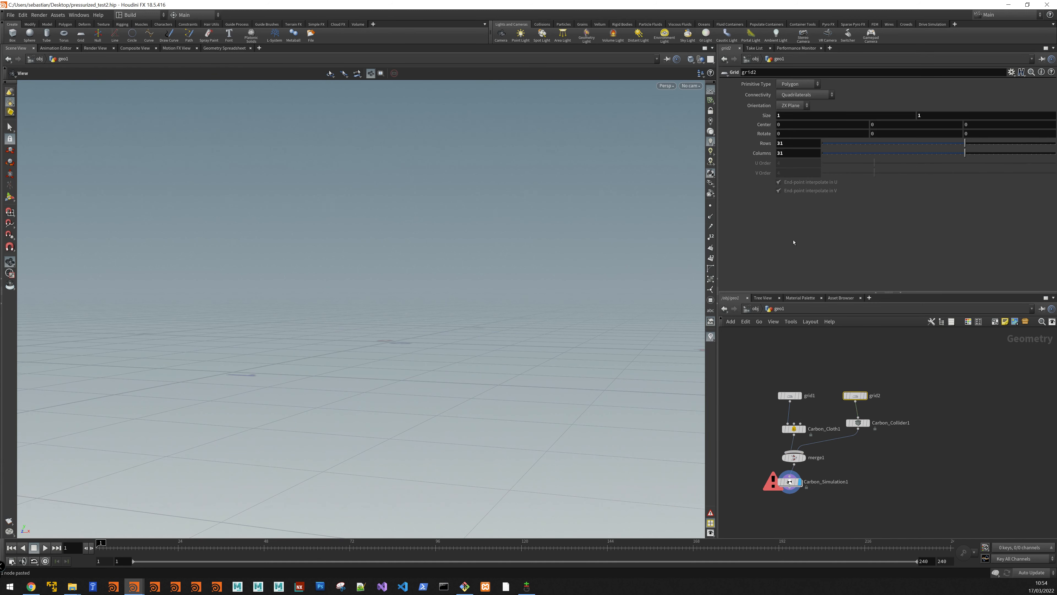
middle_drag(771, 115, 772, 121)
middle_drag(883, 126, 890, 131)
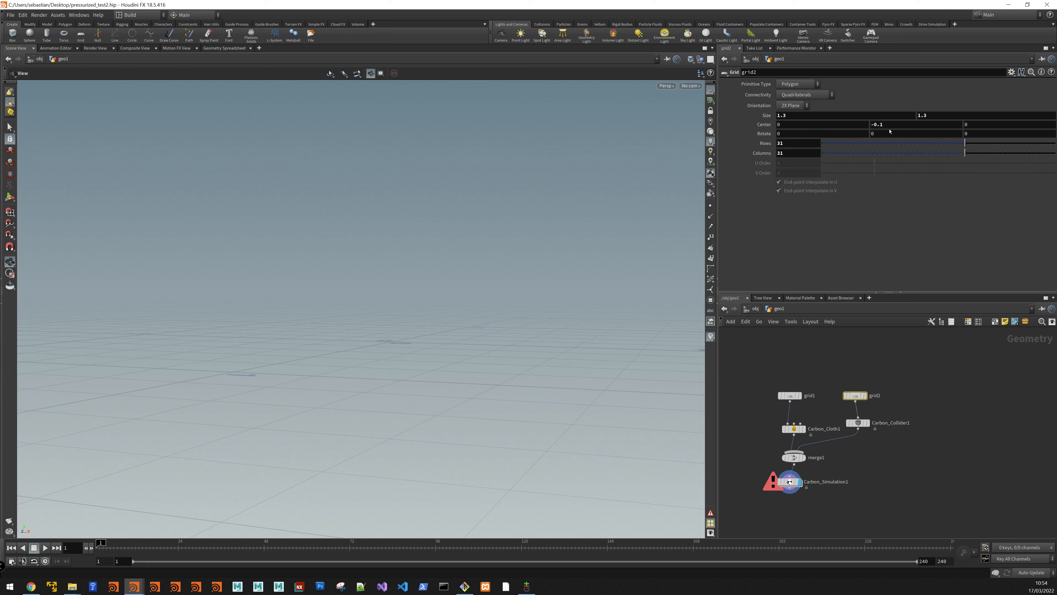
click(790, 482)
click(747, 113)
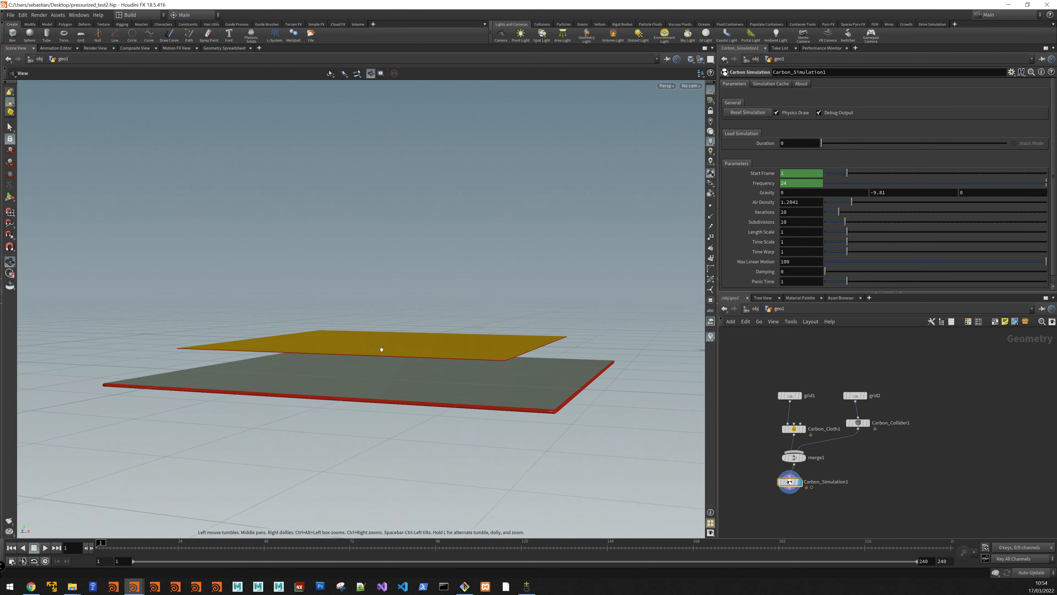
Play the simulation of the cloth falling onto the collider and return to the first frame.
mouse_move(382, 351)
mouse_down()
mouse_move(380, 343)
mouse_move(380, 361)
mouse_up()
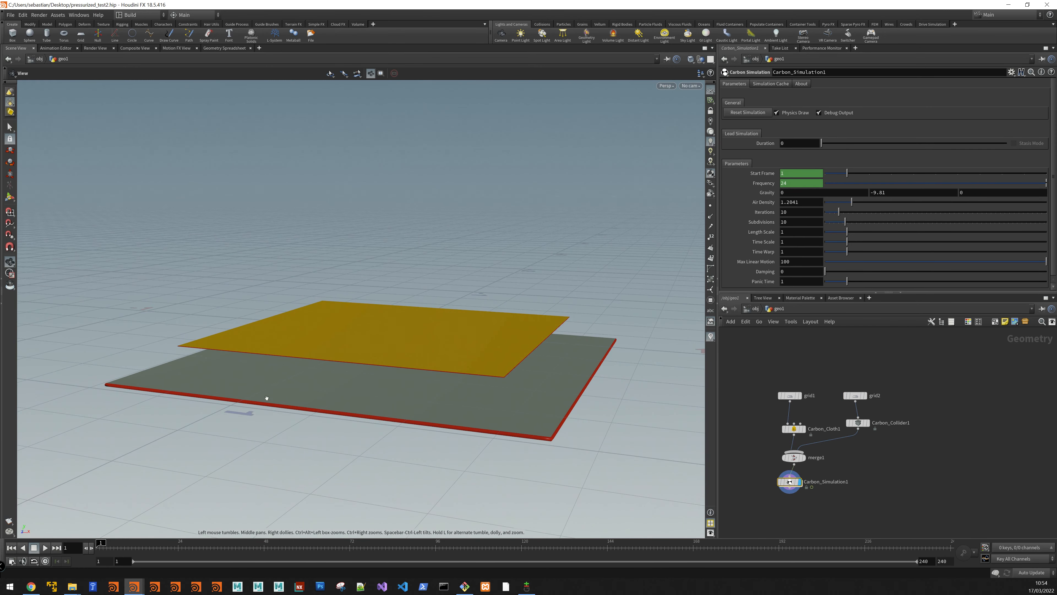
click(49, 549)
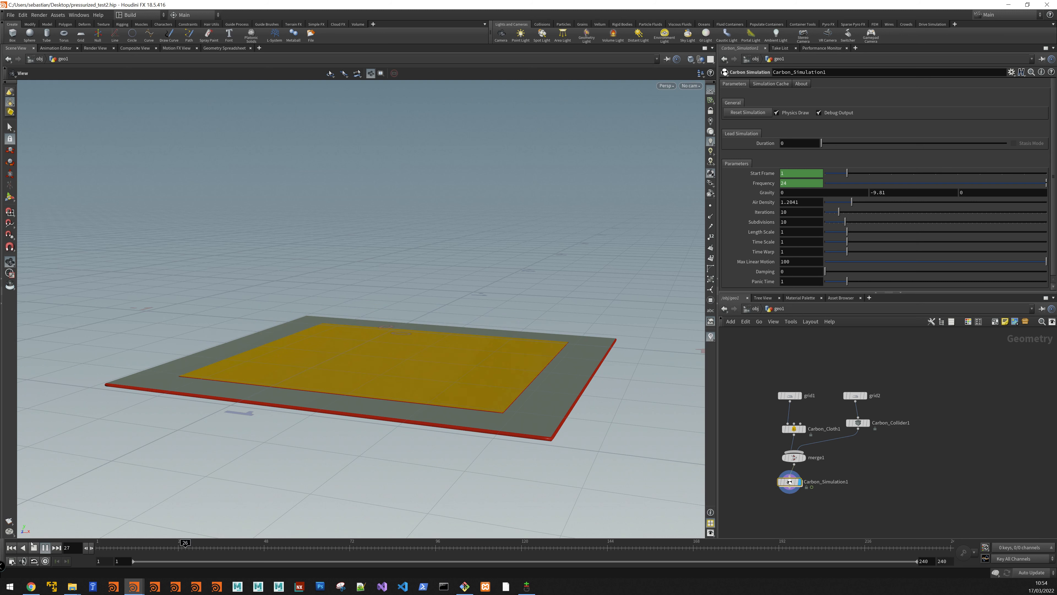
click(36, 547)
click(12, 549)
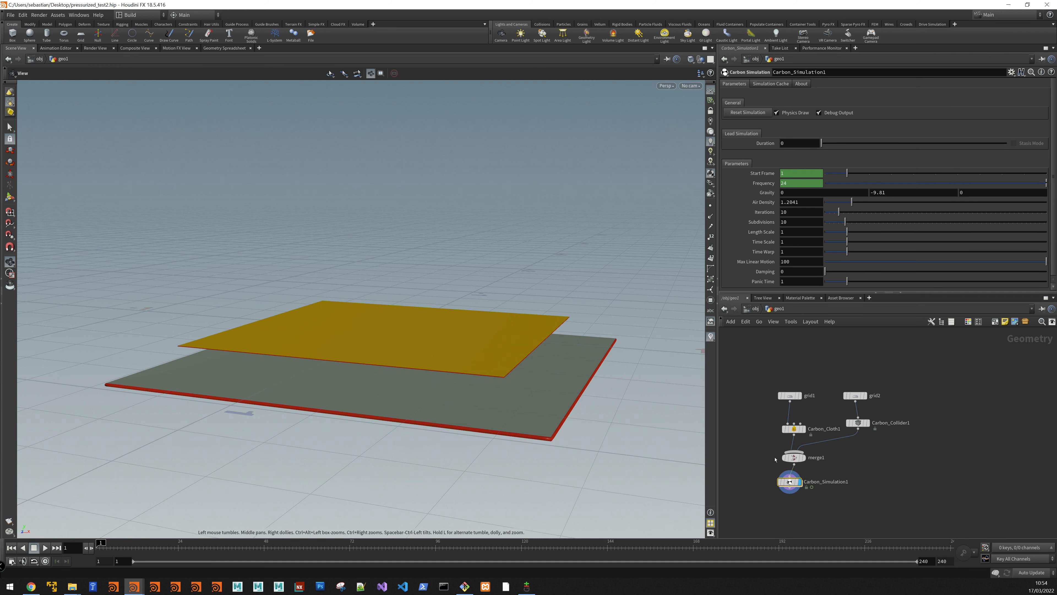
Save the scene, and display grid1 while moving it higher above Carbon_Cloth1 in the network.
scroll(775, 460, up, 2)
key(ctrl+s)
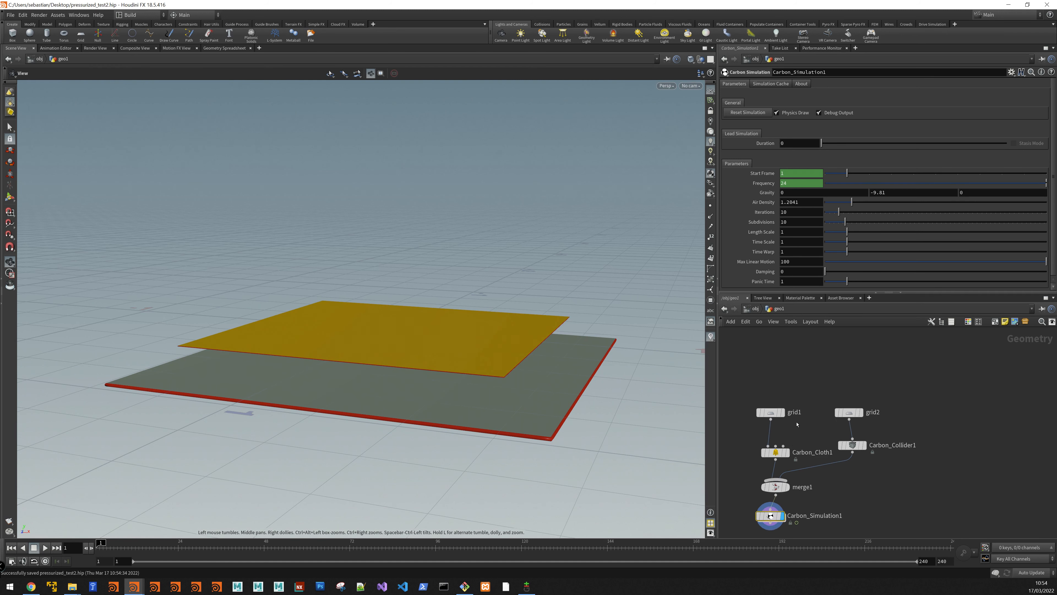
click(782, 412)
drag(772, 412, 772, 380)
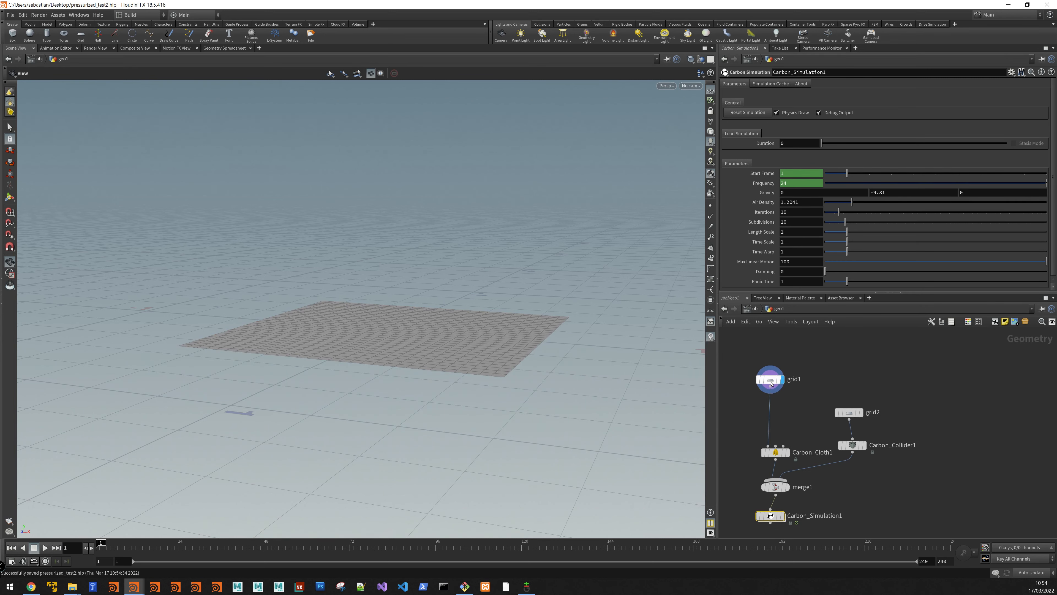
Create a point group from the points along grid1's outer border and its middle row and column.
click(10, 127)
right_click(8, 101)
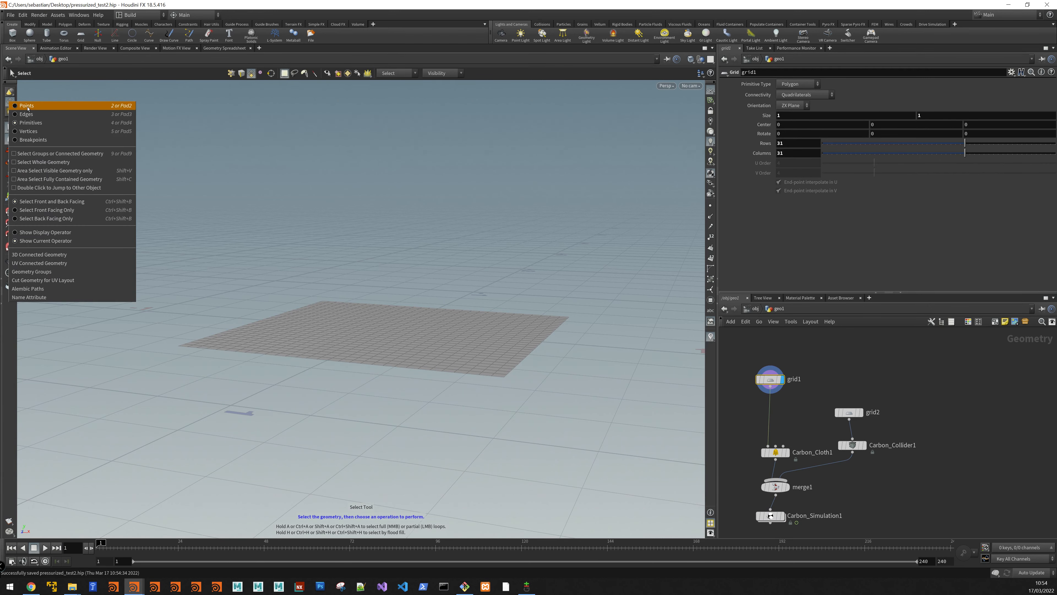
click(25, 105)
alt+drag(361, 273, 392, 326)
alt+middle_drag(392, 326, 388, 361)
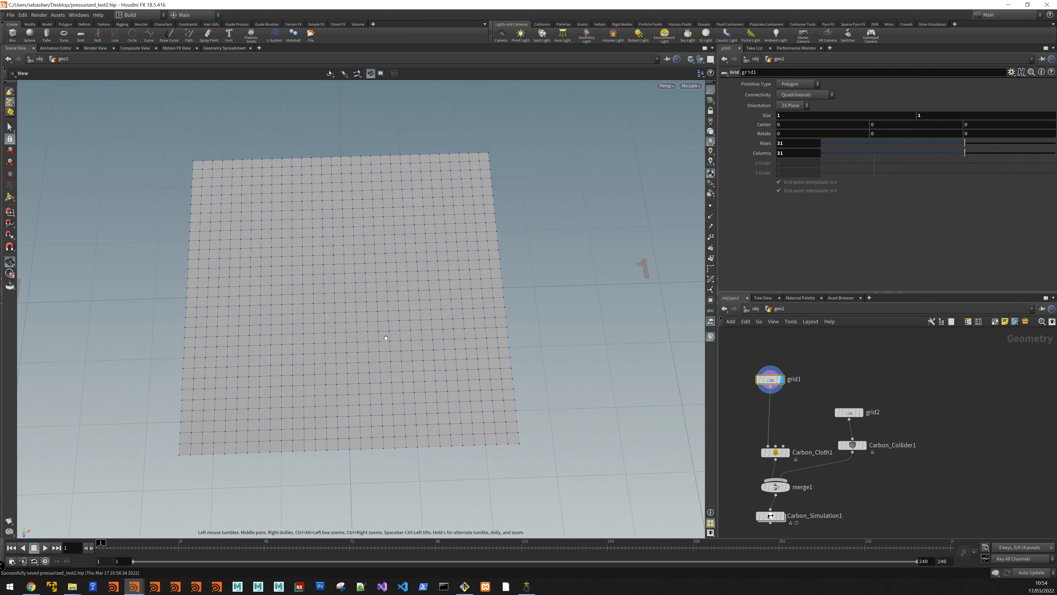
alt+right_drag(387, 361, 358, 317)
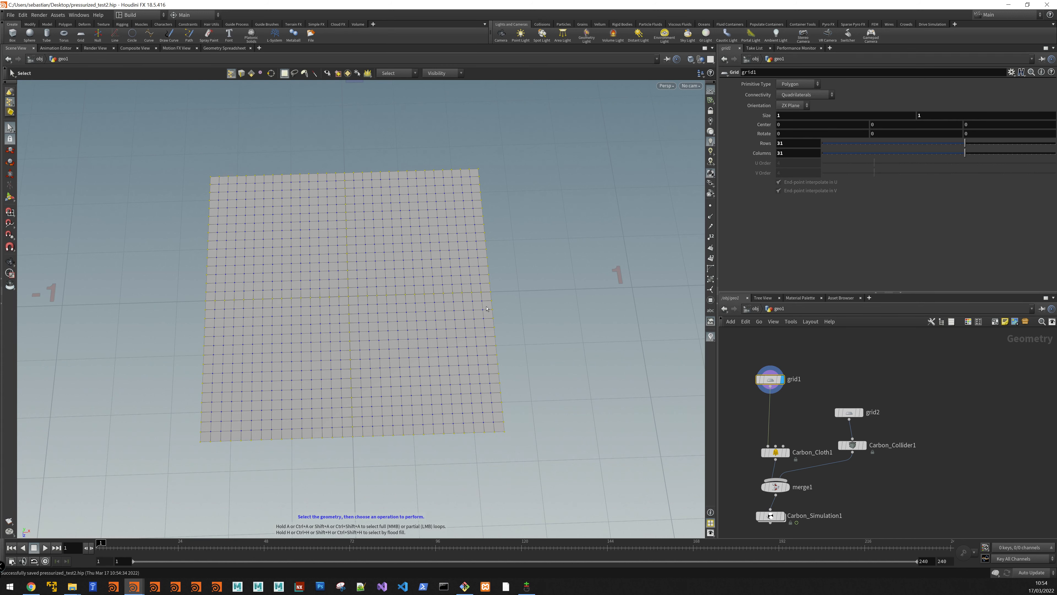
key(Tab)
text(group)
key(Return)
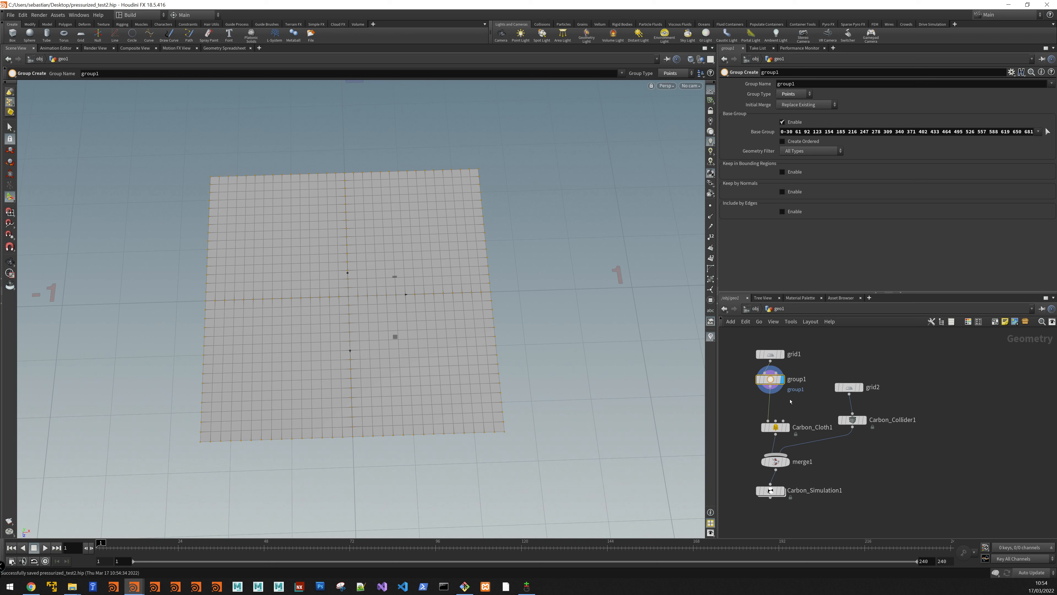
Add a Transform node wired to the output of group1.
click(770, 386)
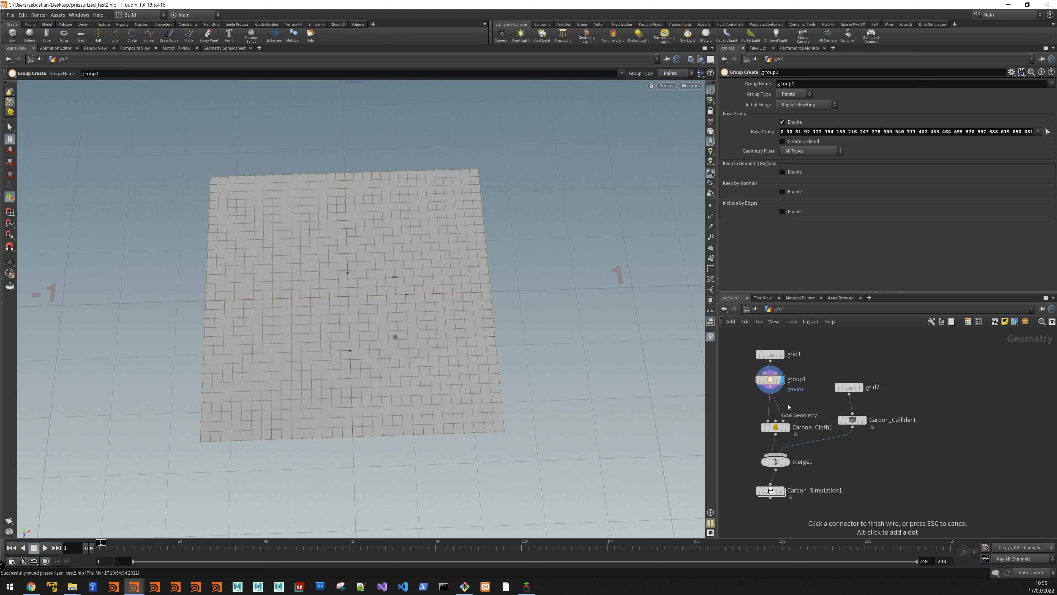
key(Tab)
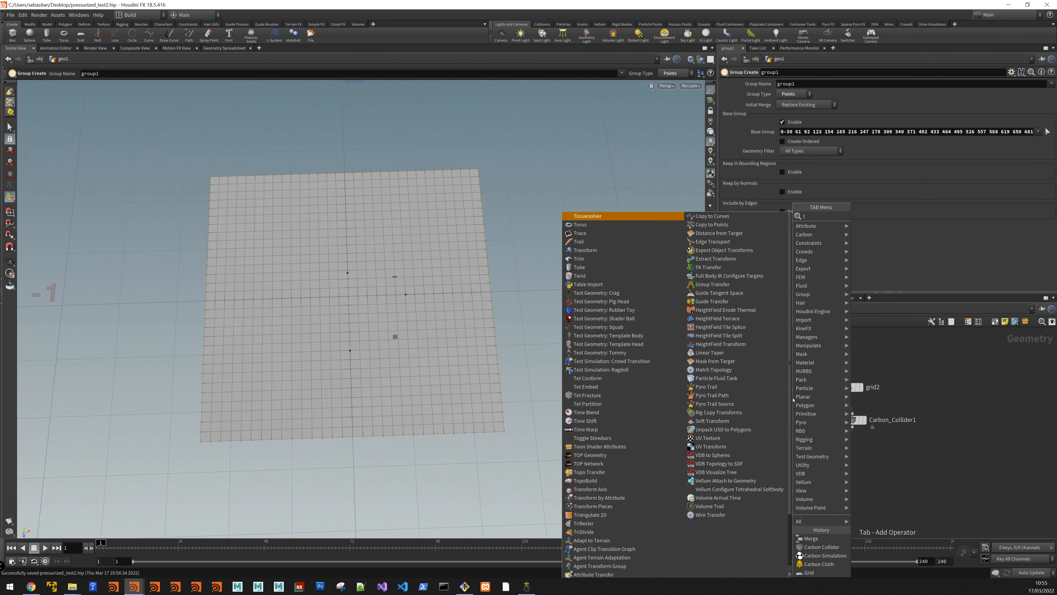
text(tra)
key(Down)
key(Down)
key(Return)
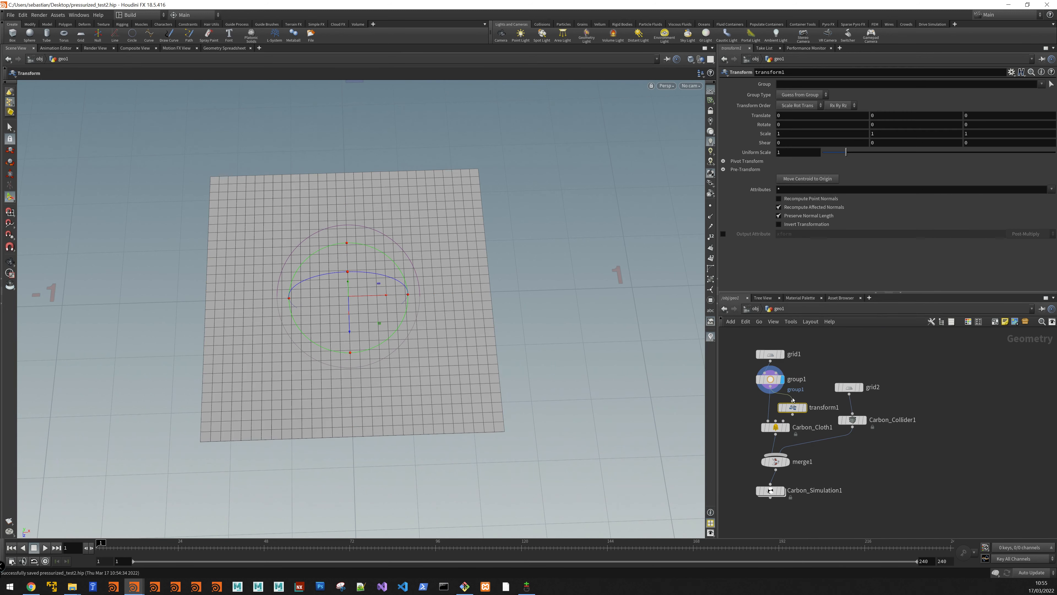
Set the Y translation of transform1 to 0.01.
alt+drag(350, 417, 329, 320)
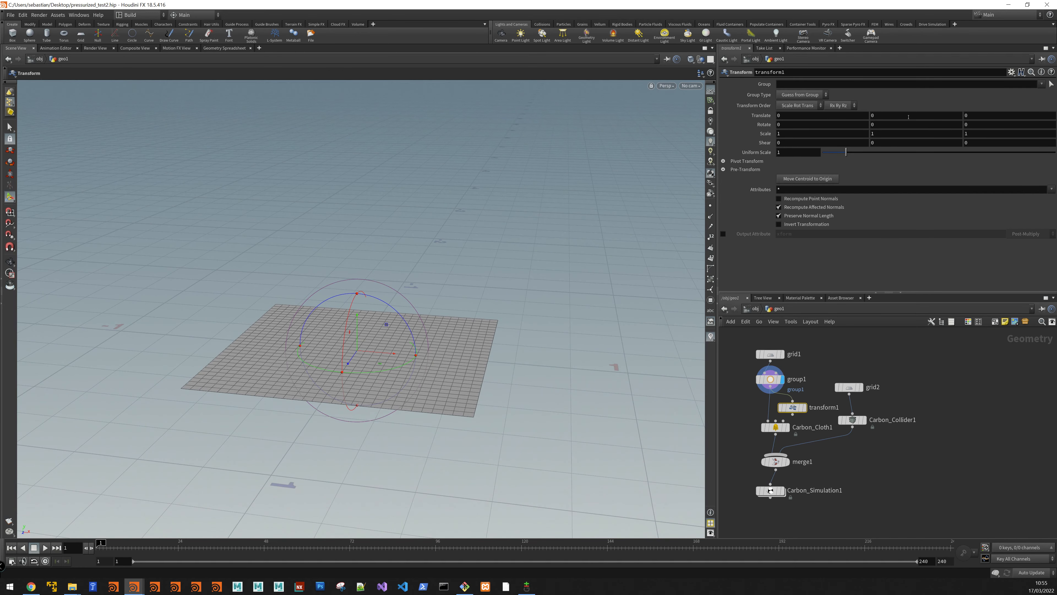
click(908, 117)
text(0.01)
key(Return)
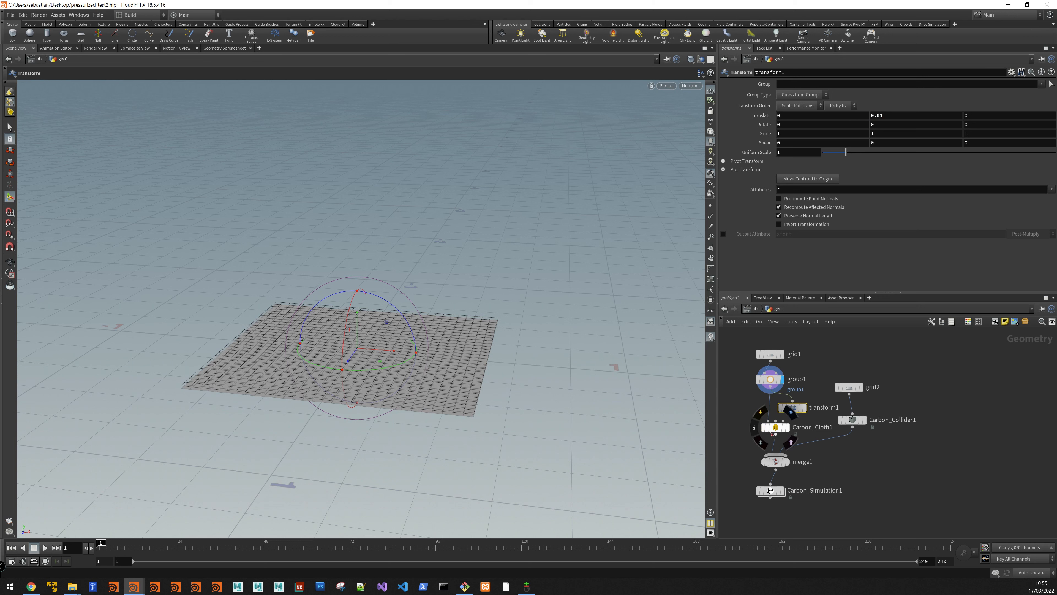
Move Carbon_Cloth1 aside in the network and add a second Merge node below group1.
drag(781, 428, 750, 438)
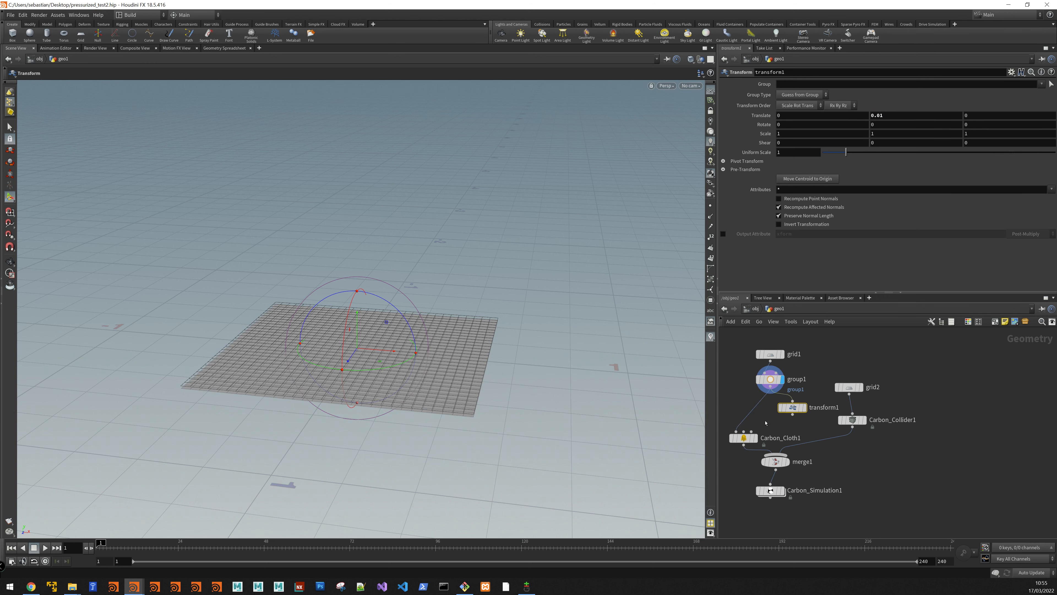
key(Tab)
text(merge)
key(Return)
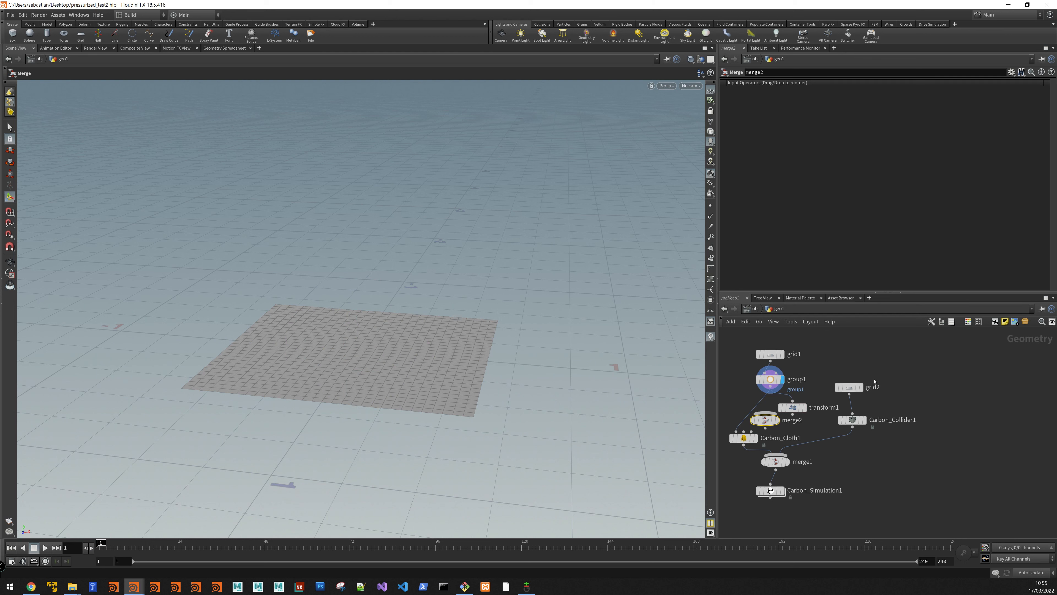
Wire group1 and transform1 into merge2 and move merge2 clear of the cloth and collider branches.
click(769, 386)
click(765, 414)
click(792, 413)
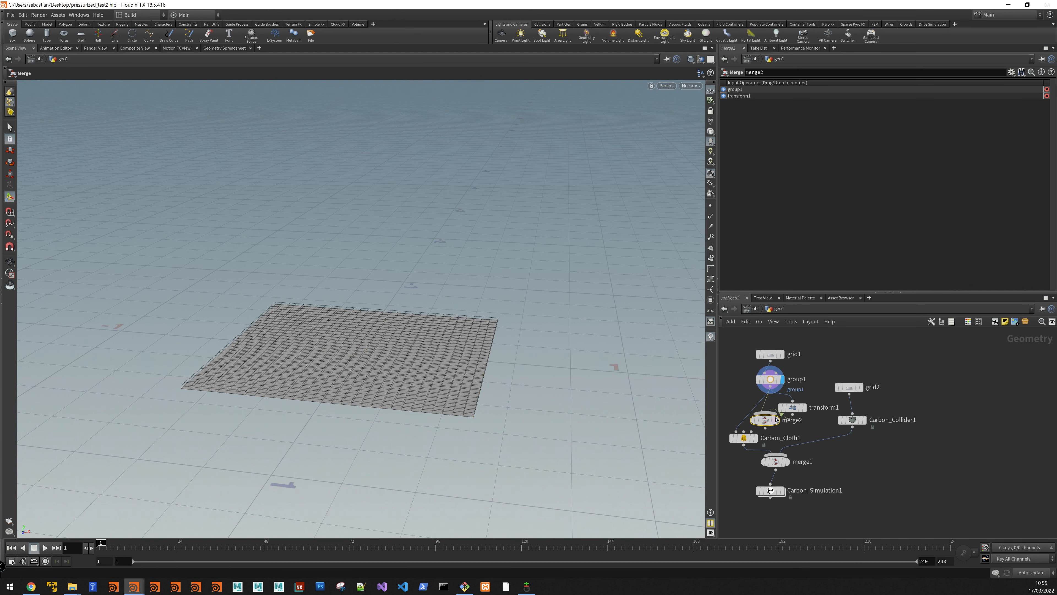
click(765, 414)
drag(764, 422, 967, 502)
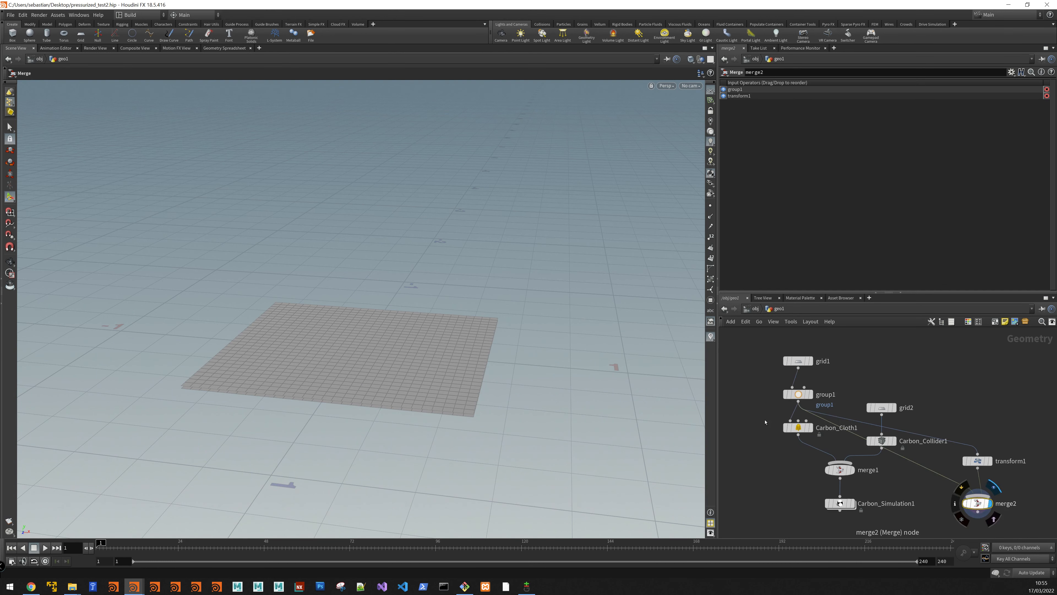
Inspect the merged grid layers from below and display their point normals.
key(l)
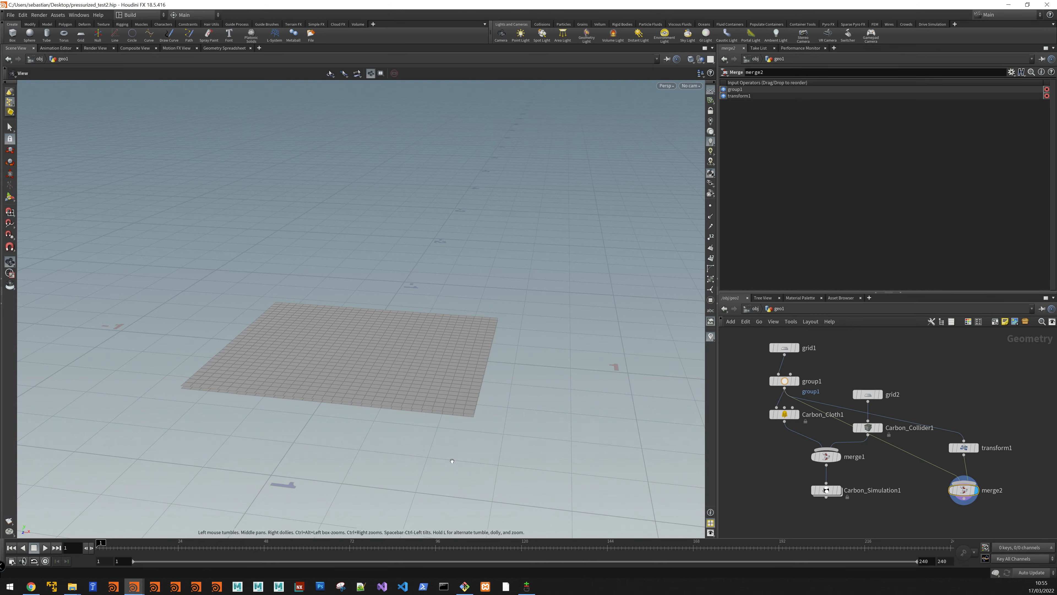
alt+drag(454, 462, 412, 200)
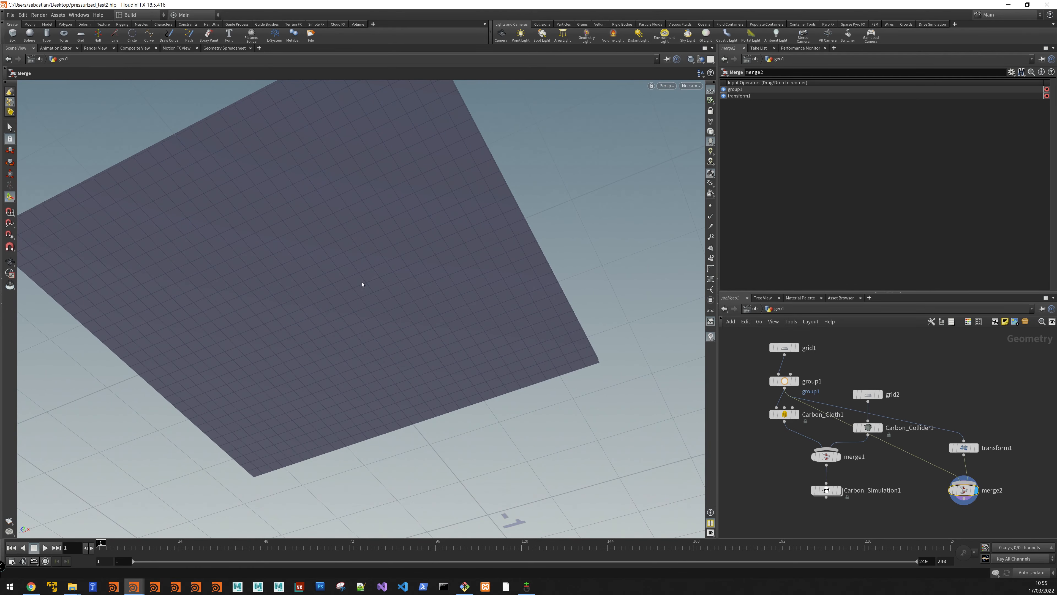
alt+drag(365, 249, 365, 279)
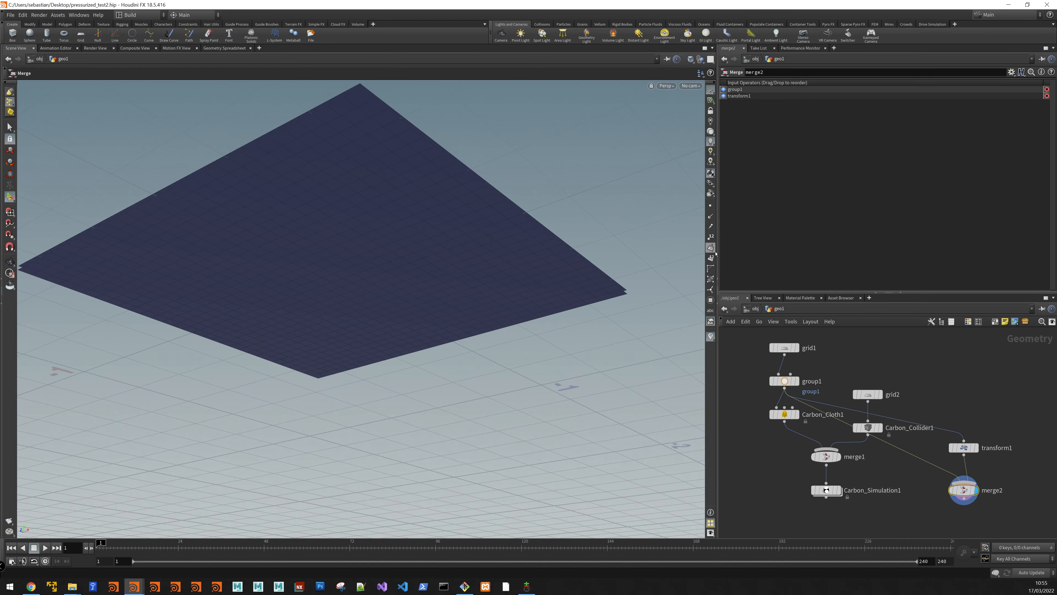
click(712, 250)
alt+drag(486, 233, 483, 302)
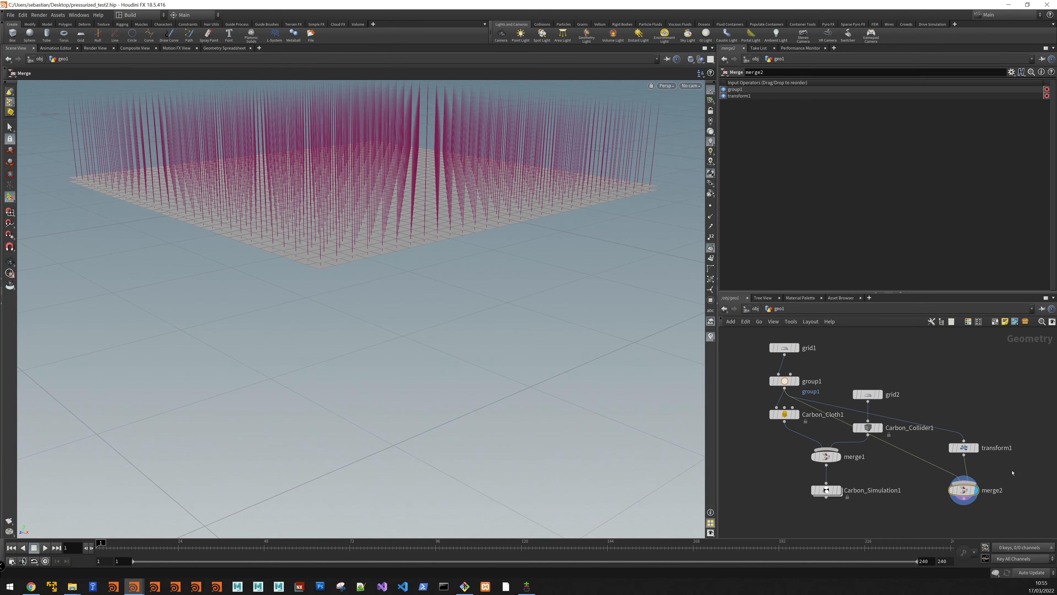
Insert a Reverse node on the connection from group1 to merge2.
key(Tab)
text(r)
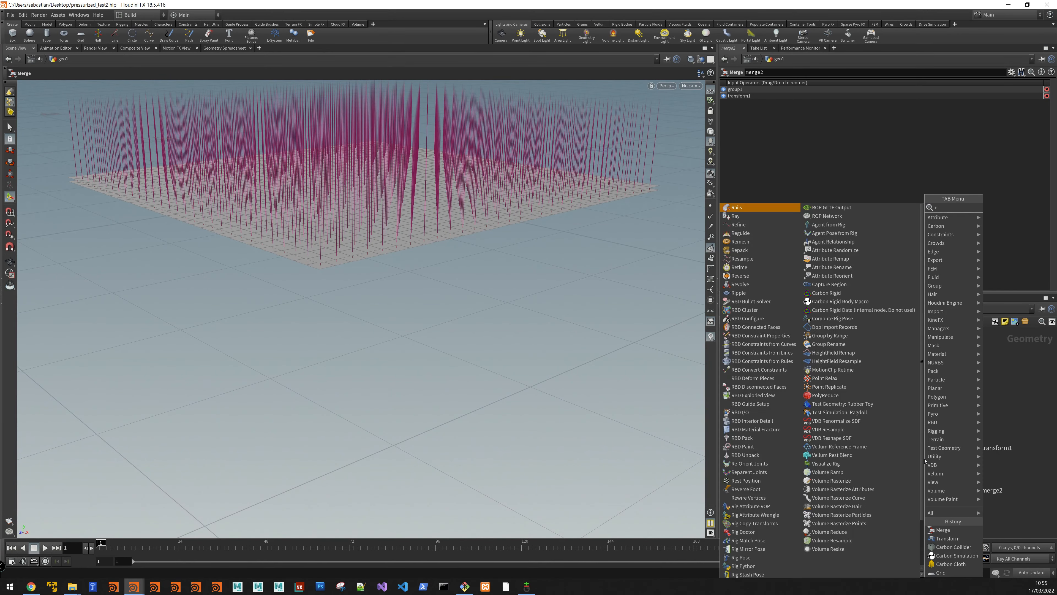
text(ever)
key(Return)
click(924, 460)
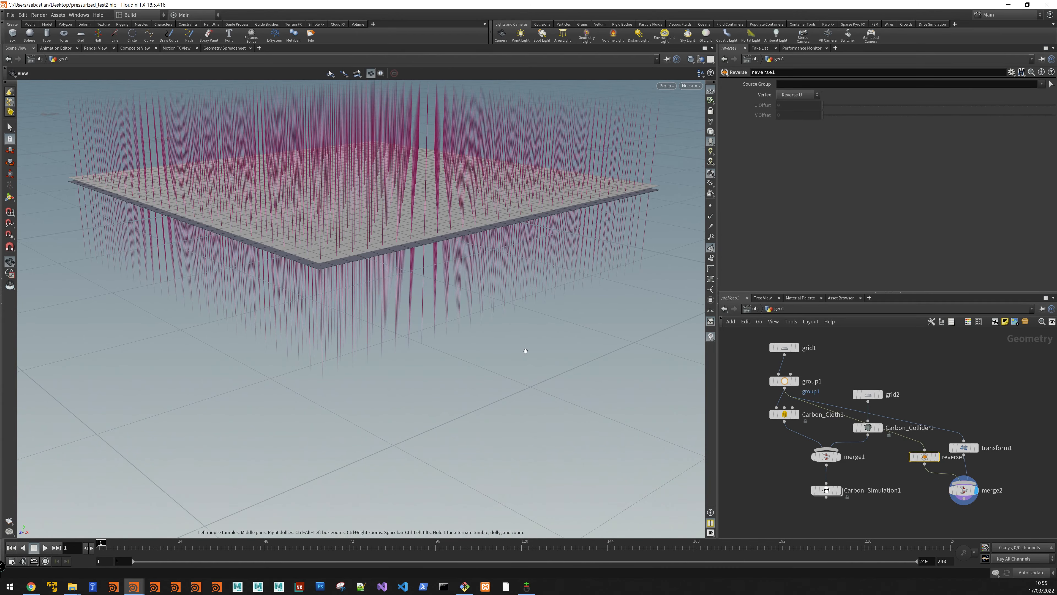
Check the normals of both layers from a low angle and turn the normals display off.
drag(525, 351, 521, 212)
key(Return)
click(710, 248)
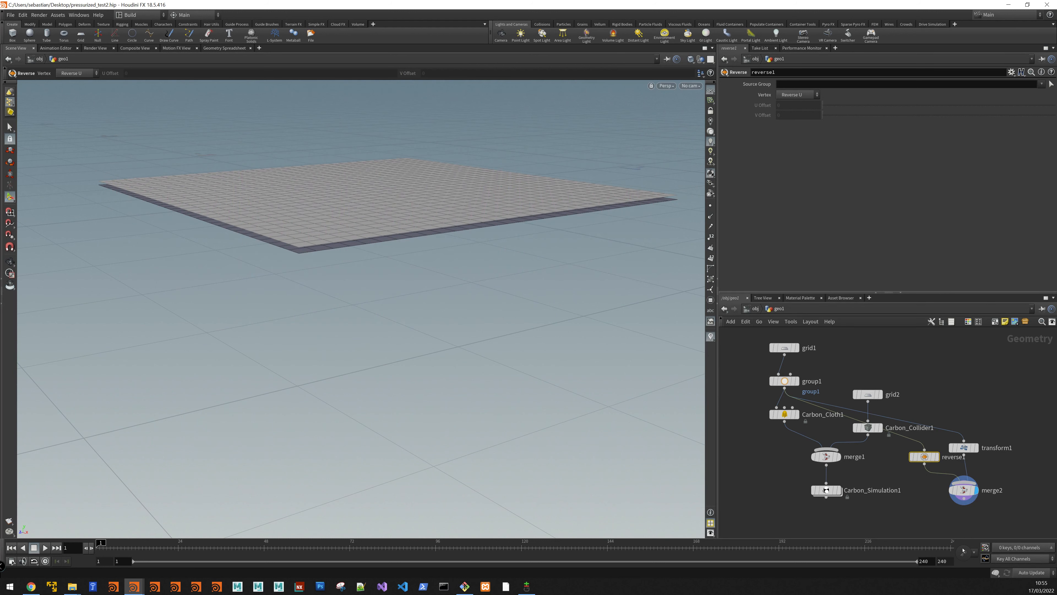
Add a Fuse node below merge2, wired to its output, and display it.
middle_drag(970, 516, 947, 443)
key(Tab)
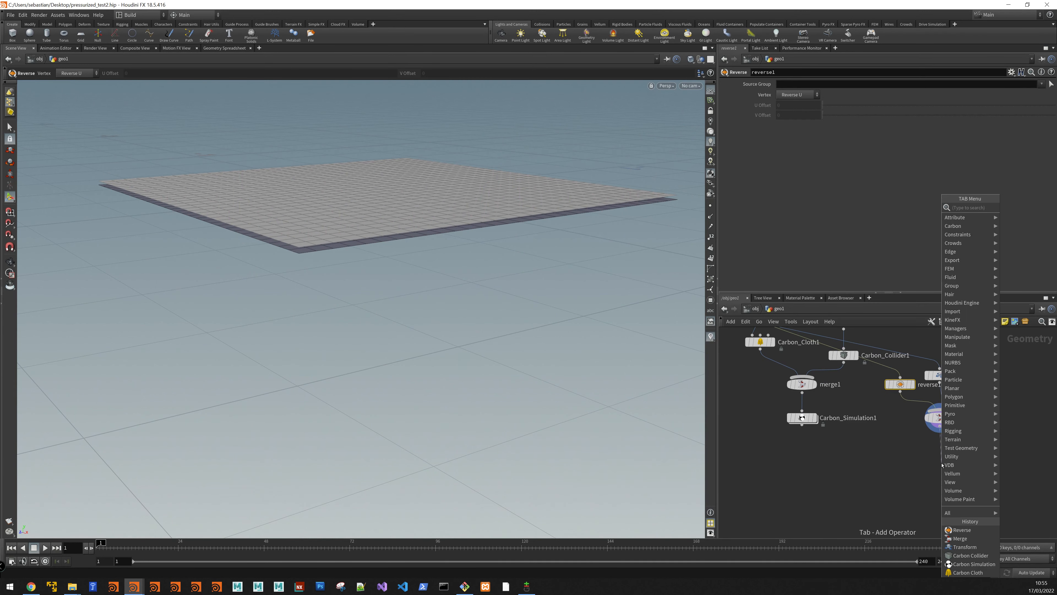
text(fuse)
key(Return)
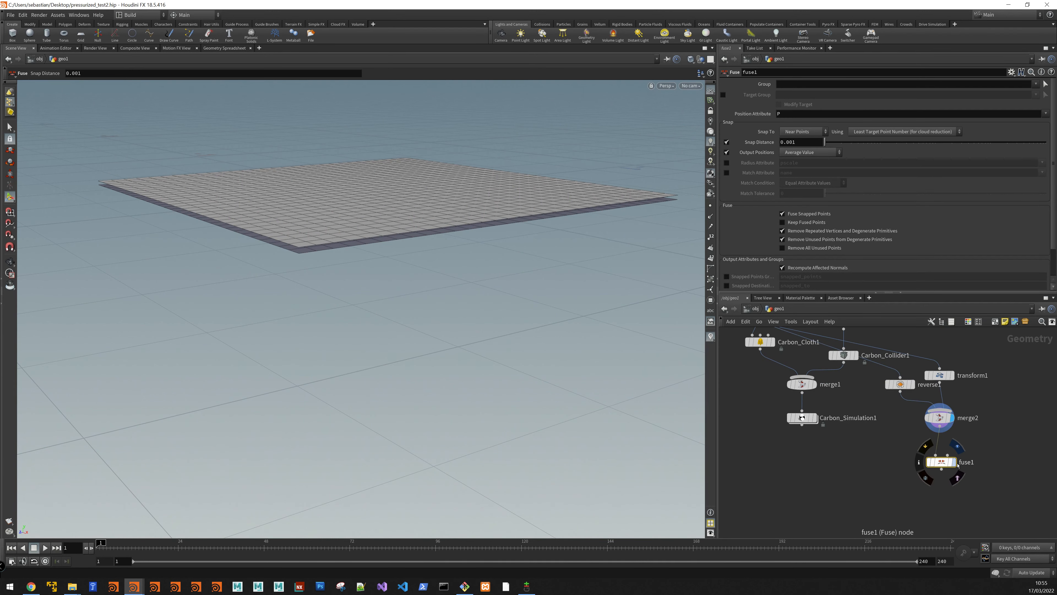
click(953, 463)
drag(947, 466, 946, 457)
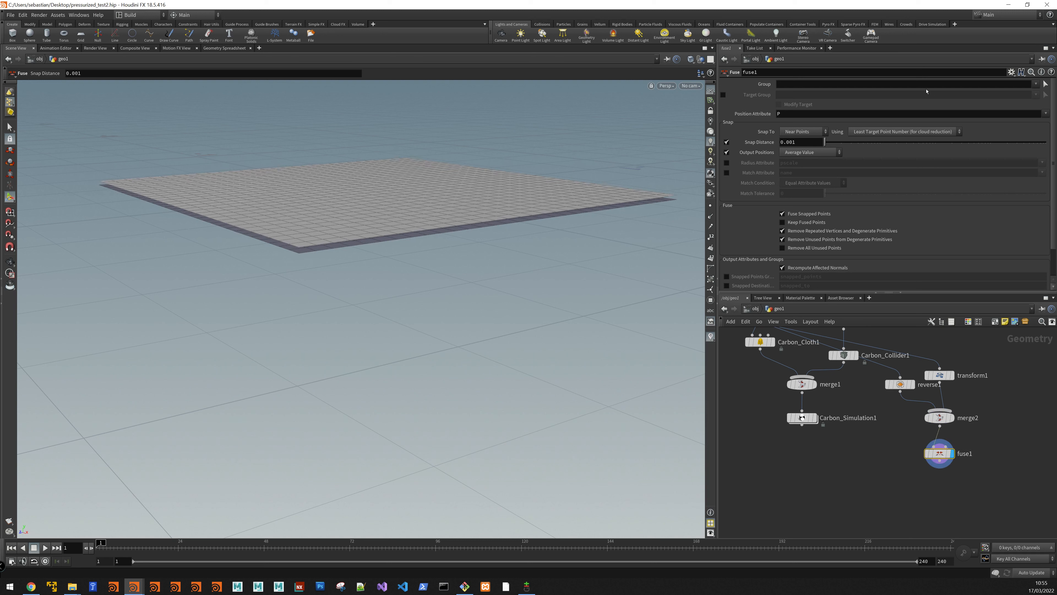
Restrict fuse1 to group1 and raise its Snap Distance to about 0.0245.
click(1036, 85)
click(1041, 96)
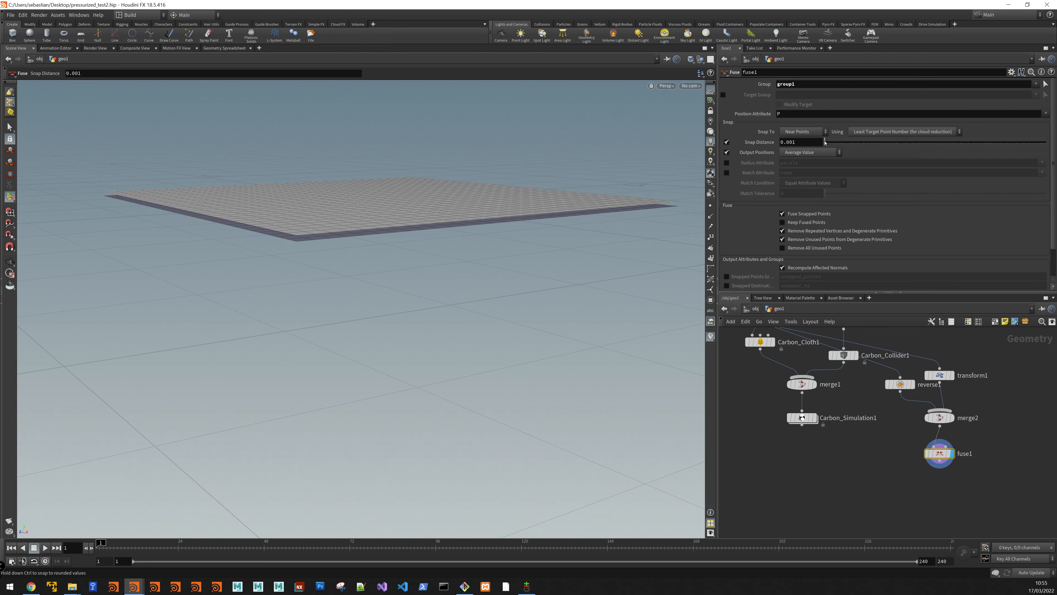
drag(848, 142, 902, 141)
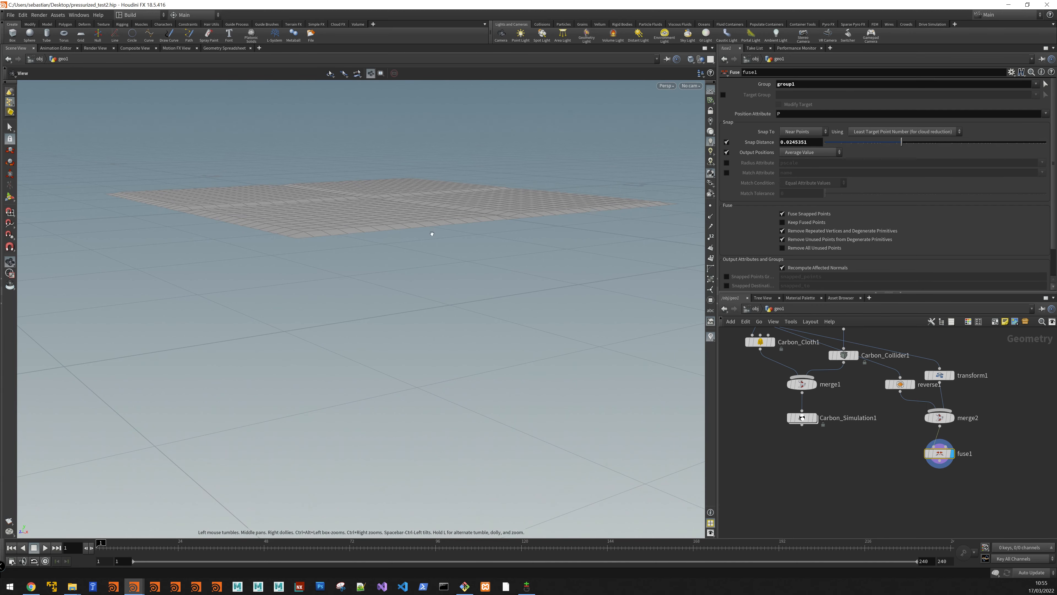
alt+drag(431, 234, 444, 256)
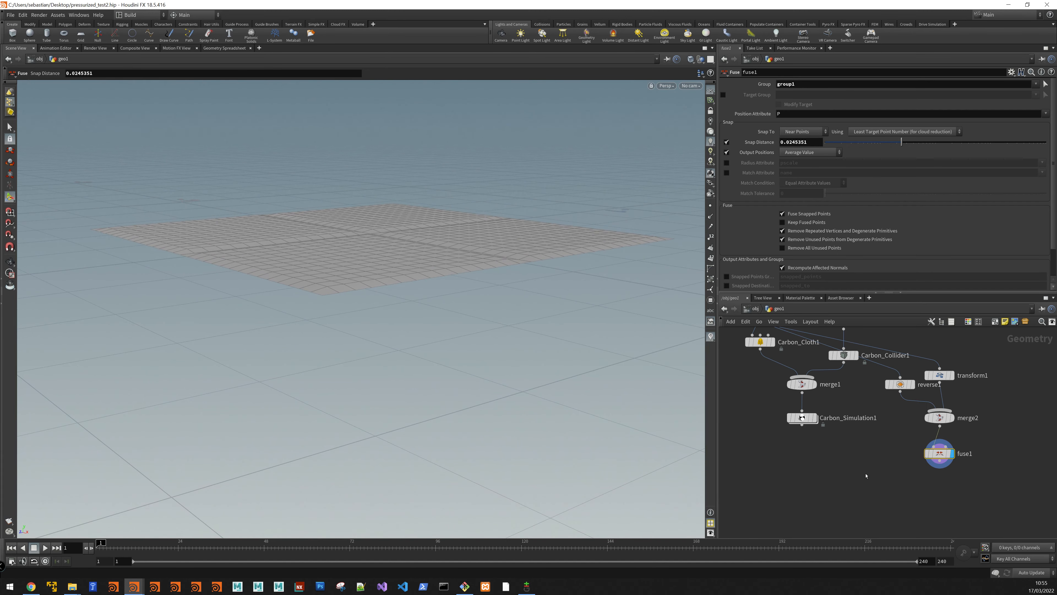
Wire the output of fuse1 into the first input of Carbon_Cloth1 and save the scene.
middle_drag(871, 466, 869, 529)
scroll(869, 529, down, 1)
click(927, 524)
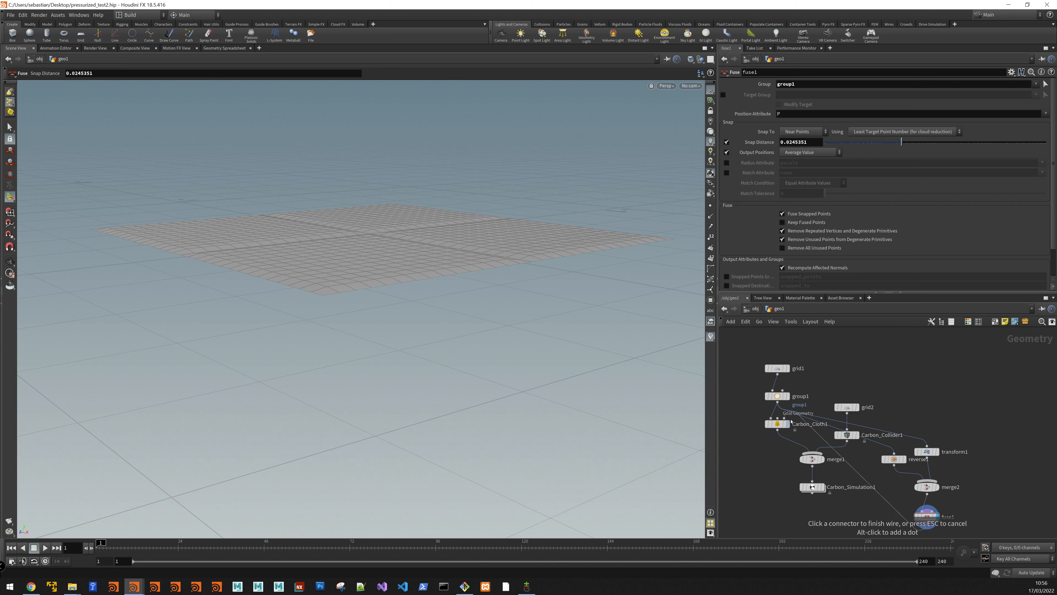
key(ctrl+s)
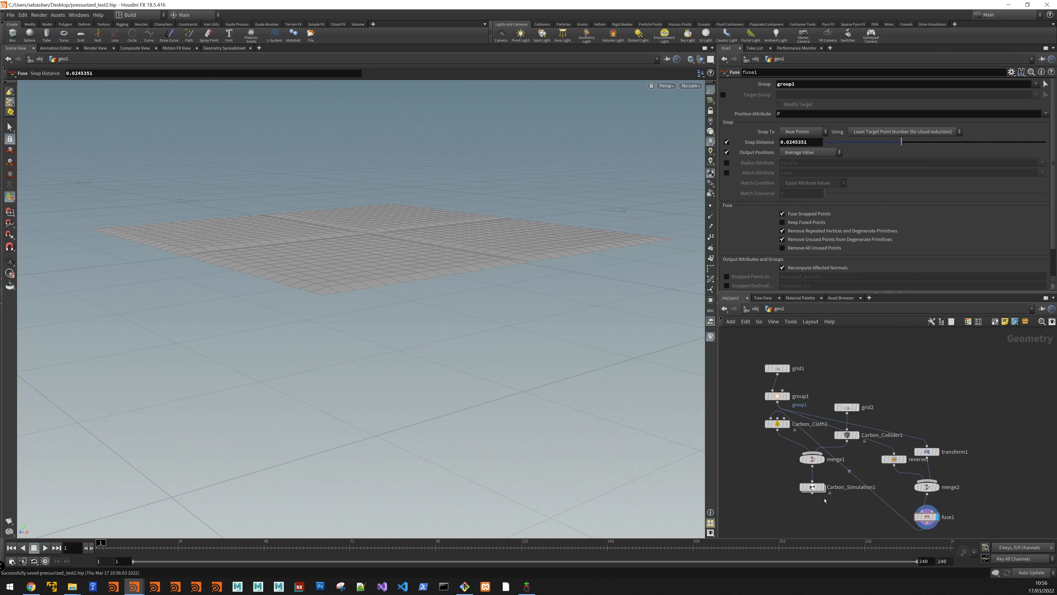
Display and reset Carbon_Simulation1, and automatically lay out the whole node network.
click(822, 487)
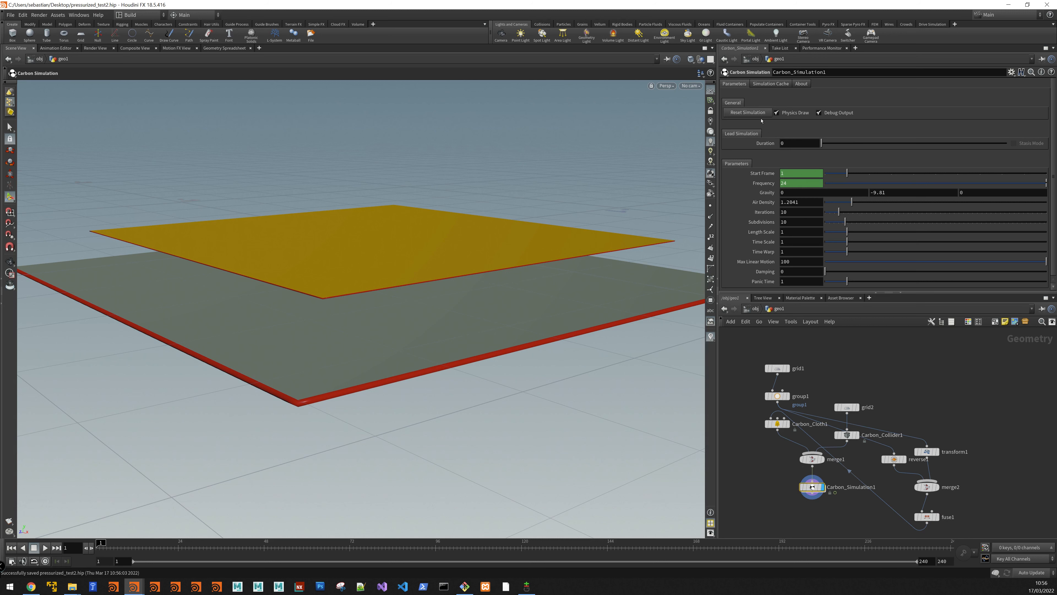
click(760, 113)
key(l)
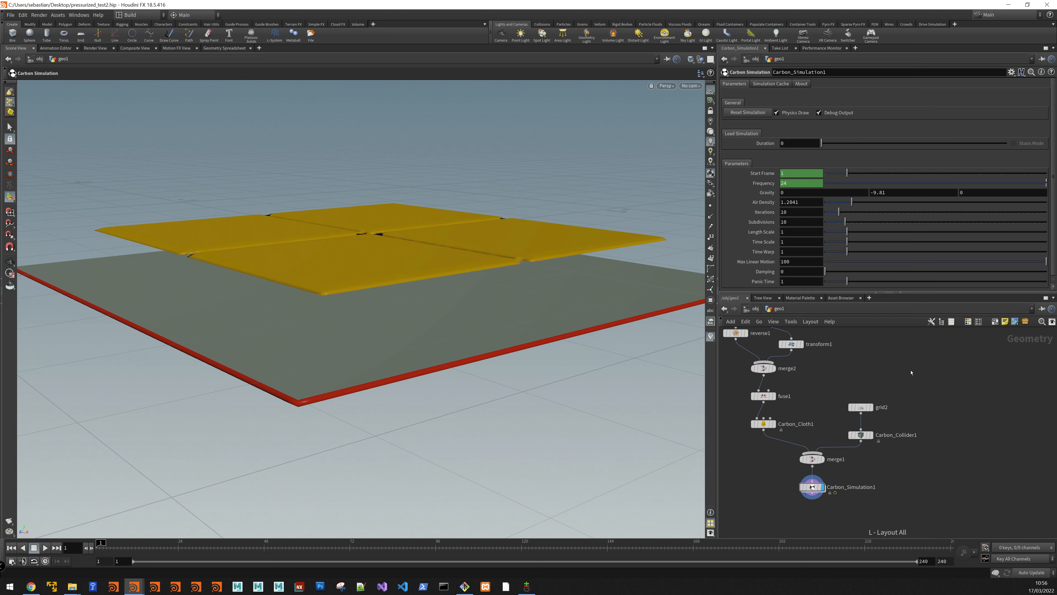
key(h)
key(Escape)
drag(518, 360, 365, 377)
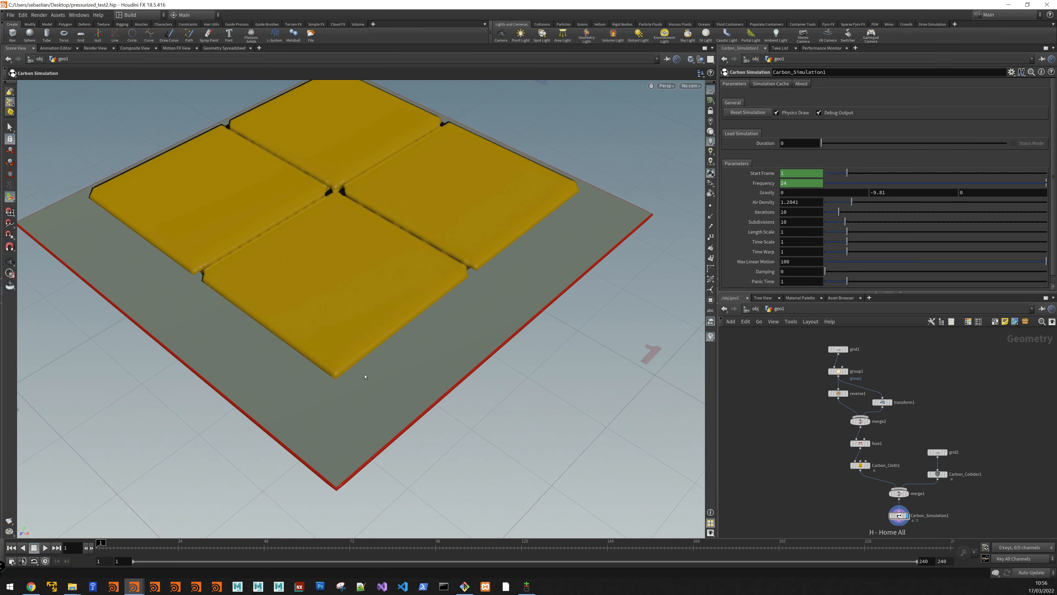
Play the unpressurized cloth simulation, stop it and return to the first frame.
click(45, 548)
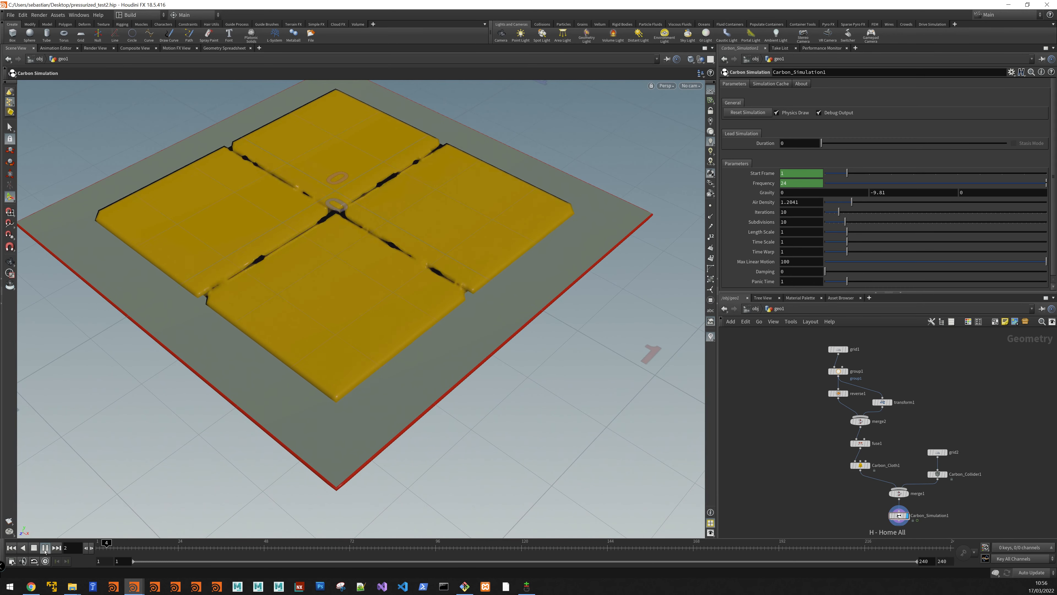
click(35, 547)
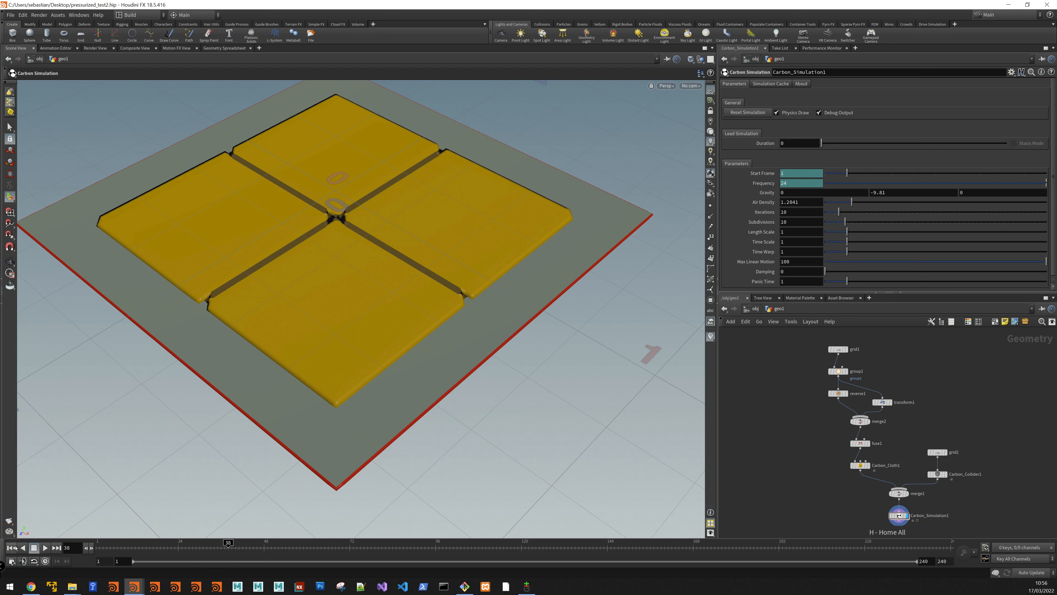
click(12, 547)
alt+drag(332, 416, 345, 329)
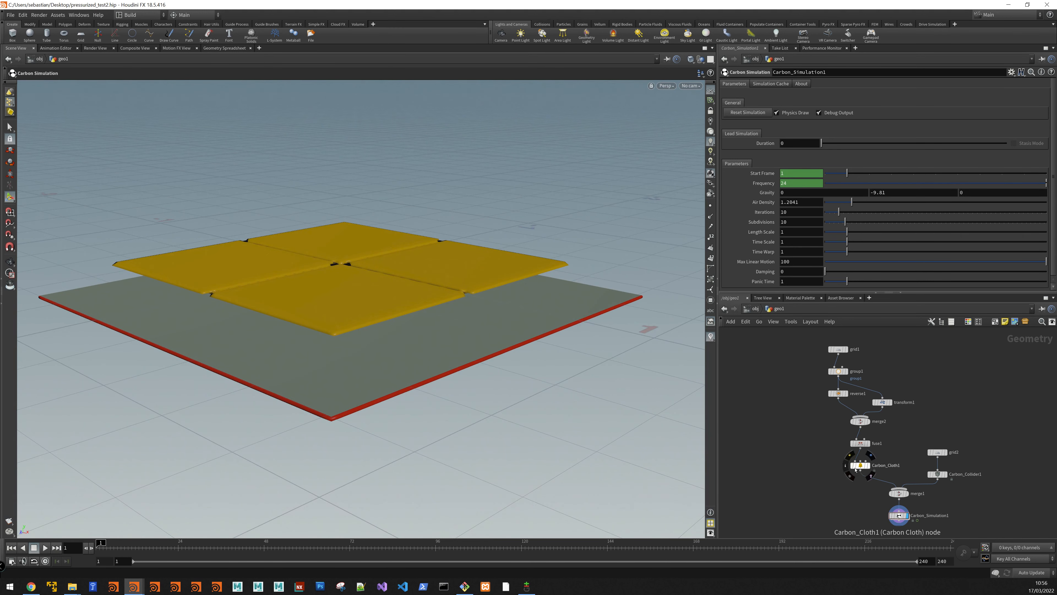
Set the Surface Pressure of Carbon_Cloth1 to 1.
drag(829, 480, 858, 468)
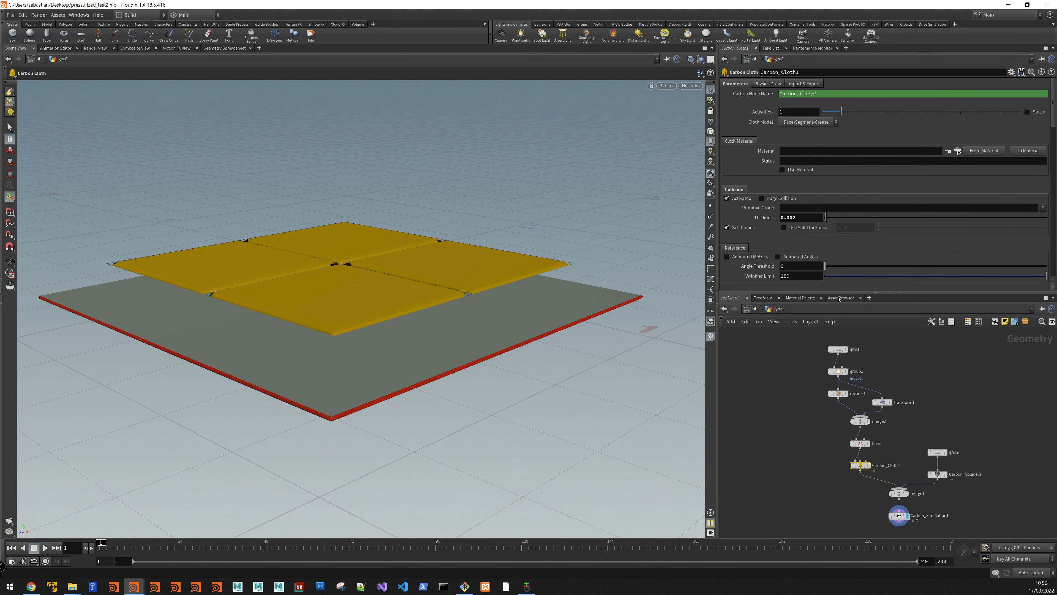
scroll(836, 246, down, 10)
scroll(836, 245, down, 4)
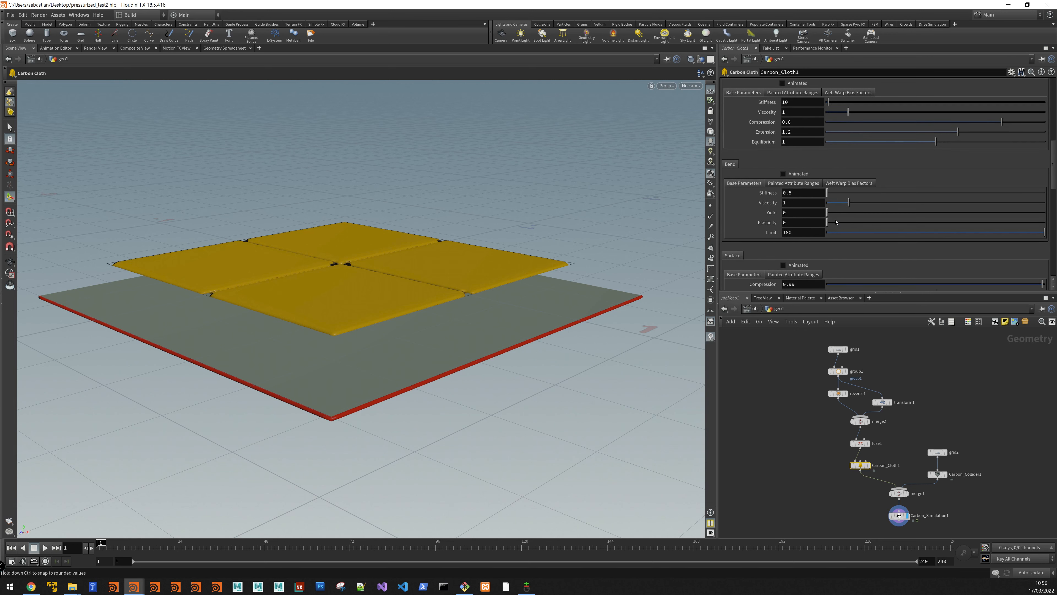
scroll(783, 196, down, 4)
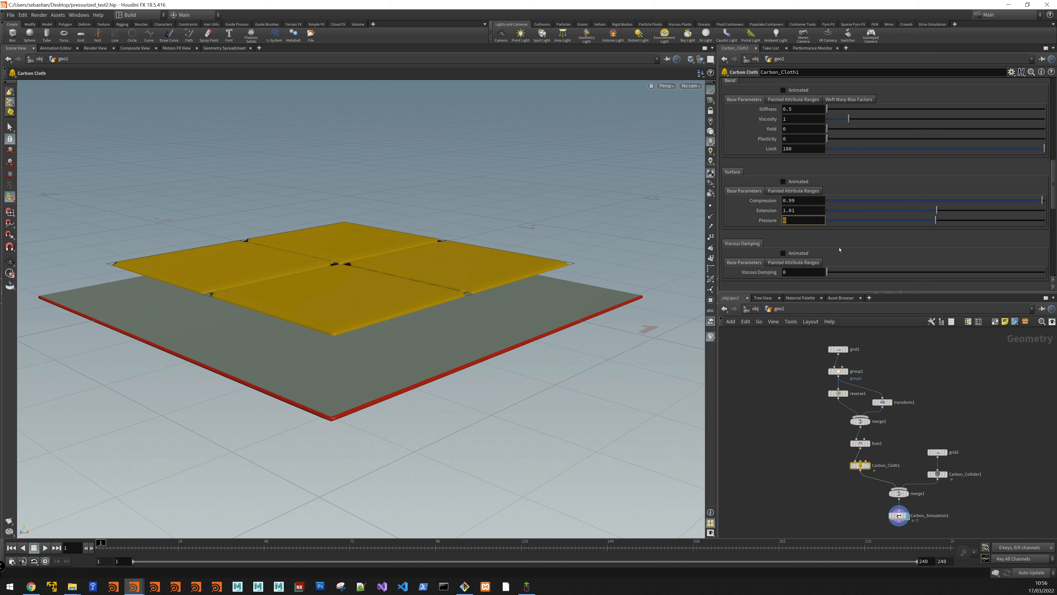
text(1)
key(Return)
mouse_move(892, 517)
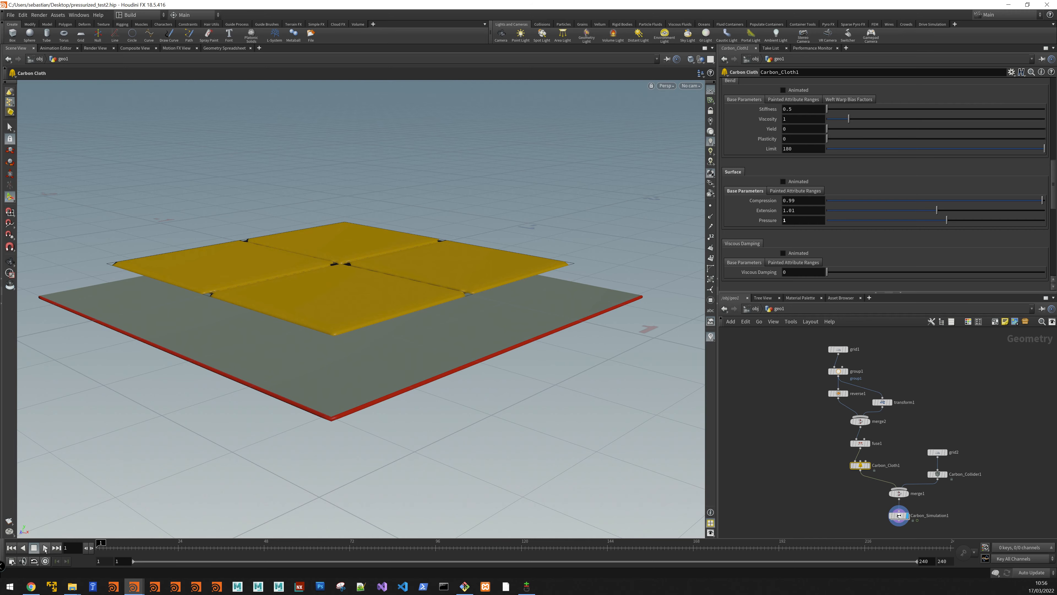
Play the simulation with the new pressure and hide the reference plane in the viewport.
click(45, 548)
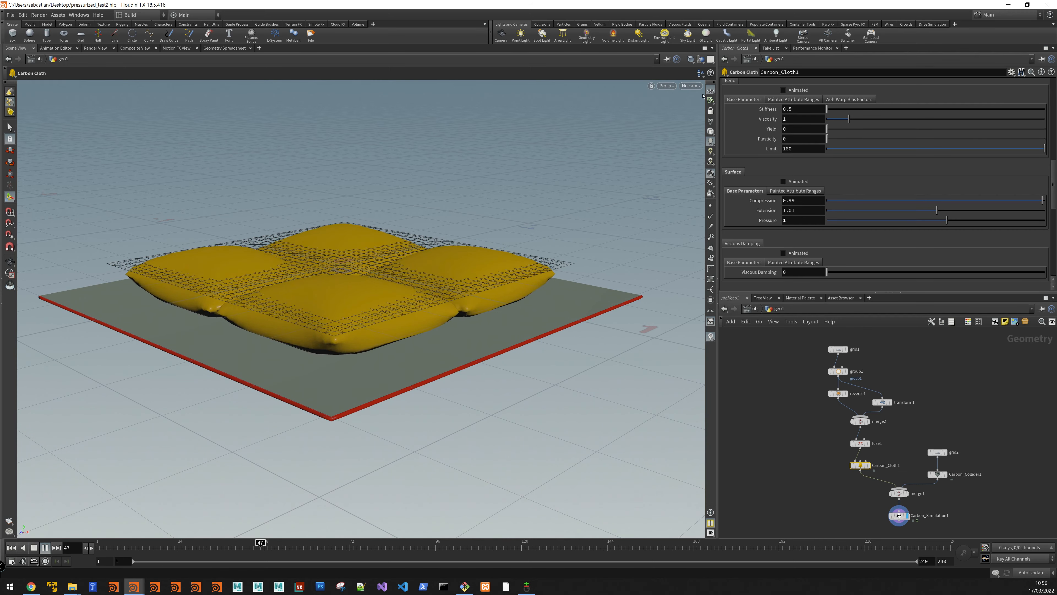
click(710, 91)
alt+drag(437, 236, 448, 257)
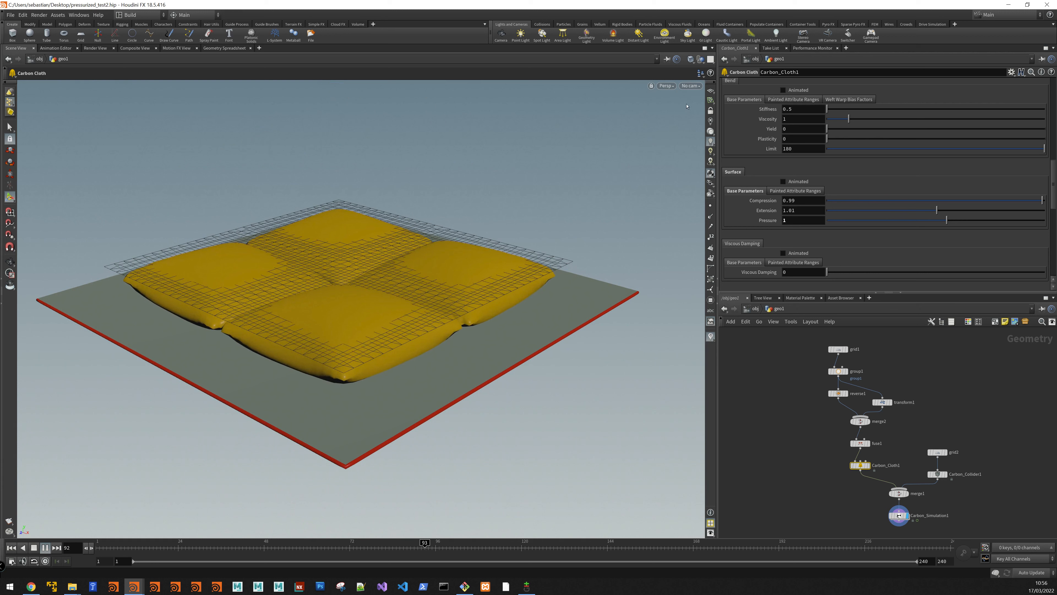
Inspect the inflated cushions from a higher angle and return the timeline to the first frame.
click(790, 480)
alt+drag(415, 394, 408, 416)
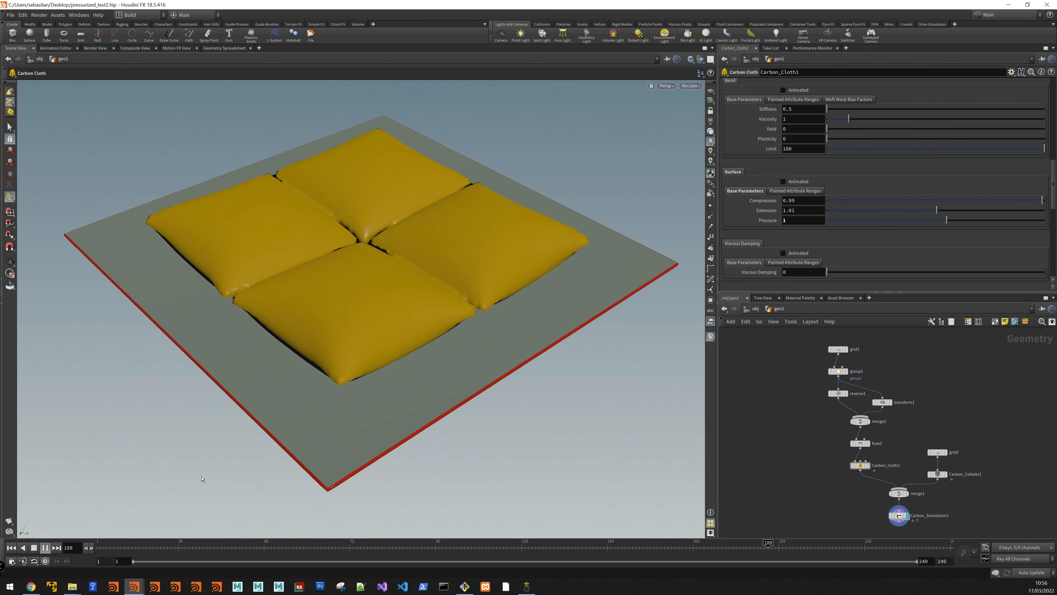
drag(126, 546, 97, 545)
middle_drag(813, 482, 753, 387)
mouse_move(109, 546)
mouse_down()
mouse_move(154, 547)
mouse_move(98, 547)
mouse_up()
Set the Surface Pressure of Carbon_Cloth1 to 3.
drag(754, 385, 788, 354)
drag(792, 220, 769, 220)
text(3)
key(Return)
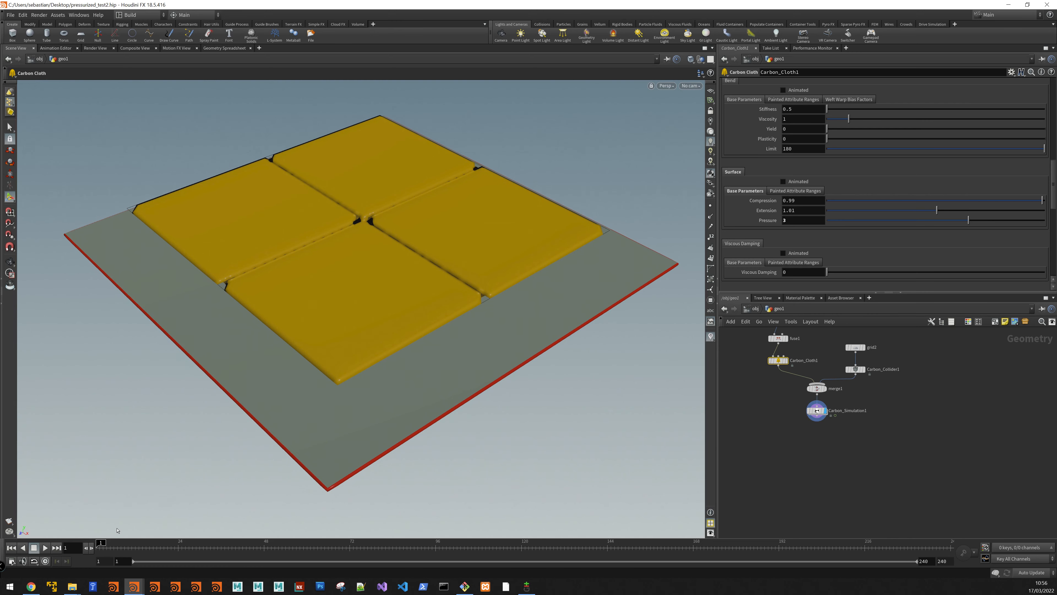
Play the simulation at pressure 3, stop it and rewind to the first frame.
click(46, 548)
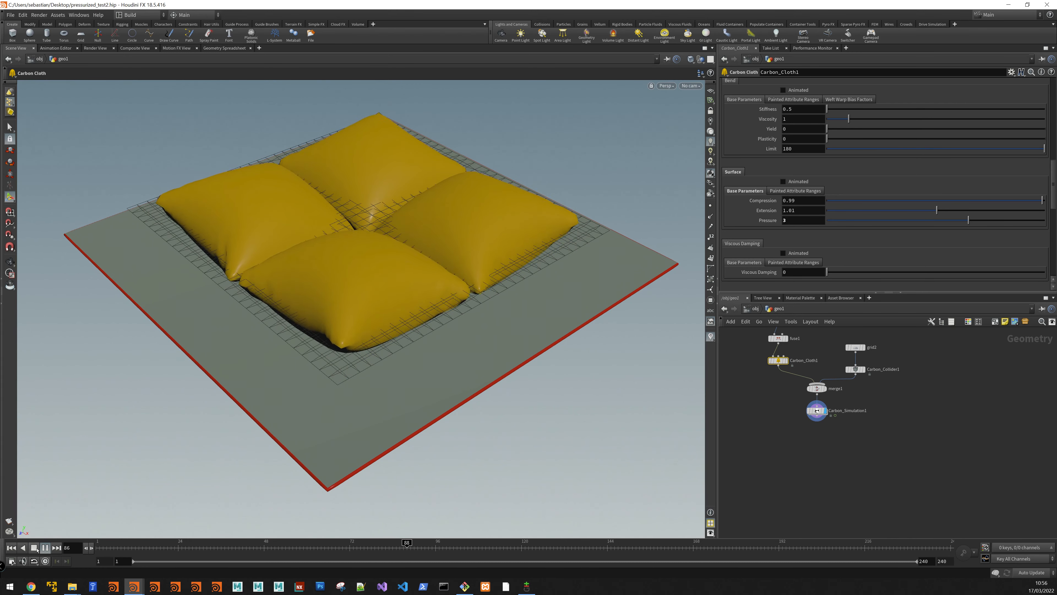
click(34, 548)
click(10, 548)
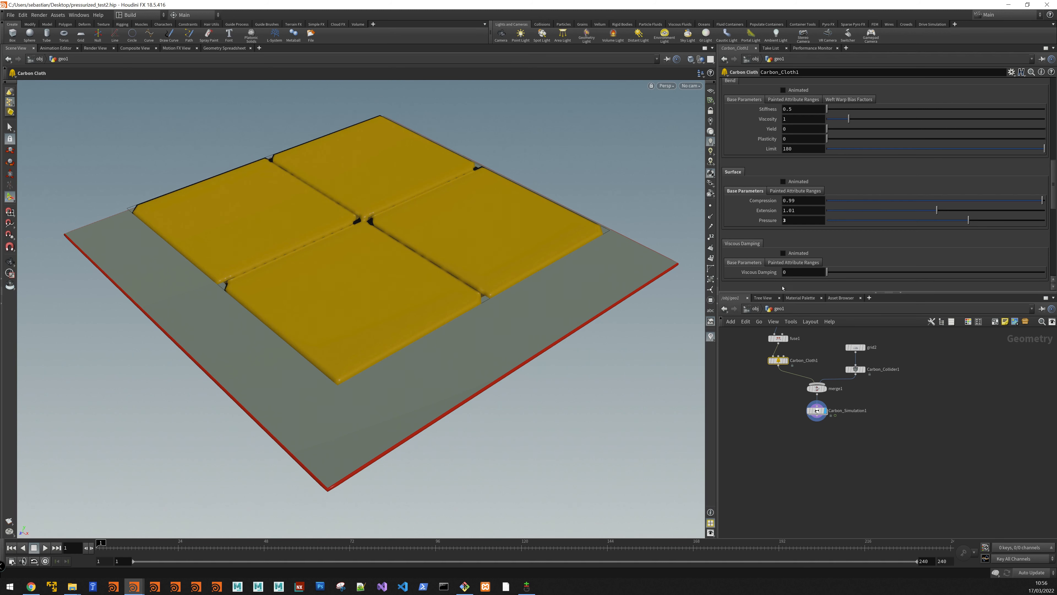
Lower the Surface Pressure of Carbon_Cloth1 and show the parameters of Carbon_Simulation1.
click(799, 219)
text(2)
key(Return)
key(Tab)
drag(802, 220, 772, 220)
click(796, 221)
click(817, 411)
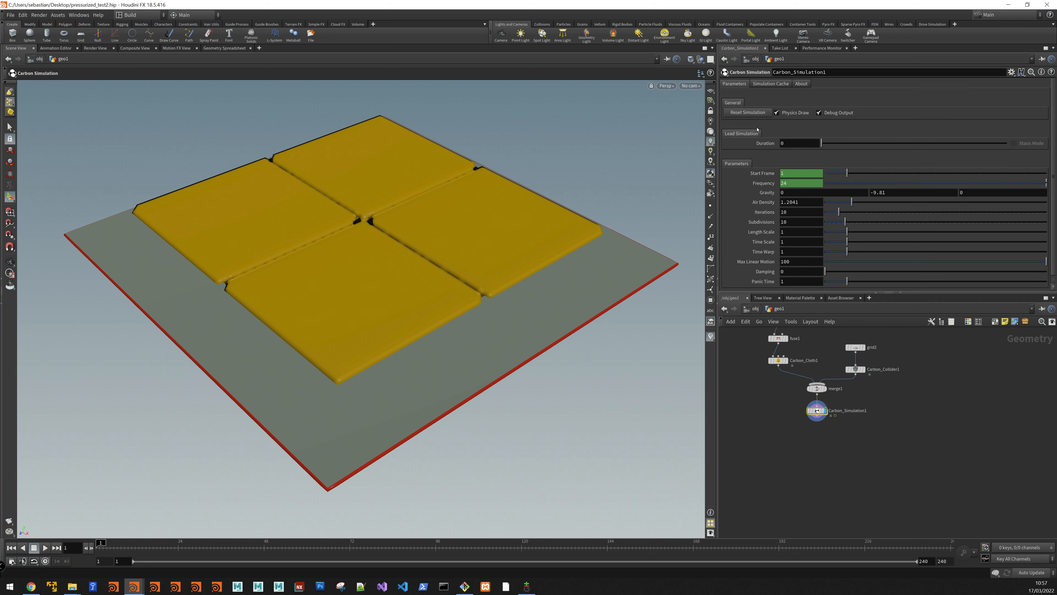
Play the simulation at the reduced pressure, stop it and rewind to the first frame.
click(45, 548)
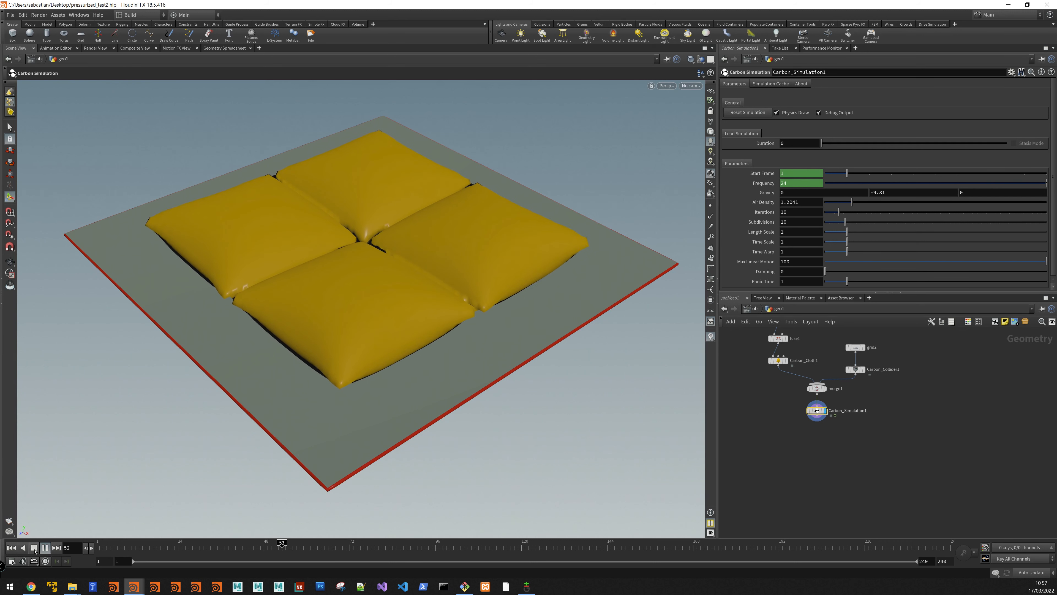
click(34, 548)
click(11, 547)
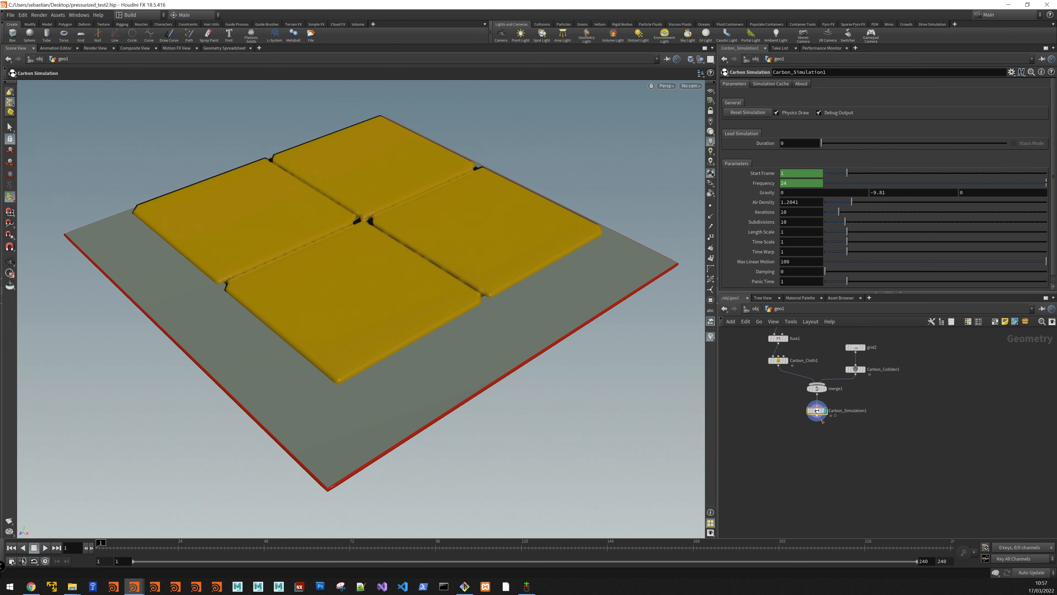
Add a Carbon Simulation Geometry node below Carbon_Simulation1 and set its Output #1 to ../Carbon_Cloth1.
key(Tab)
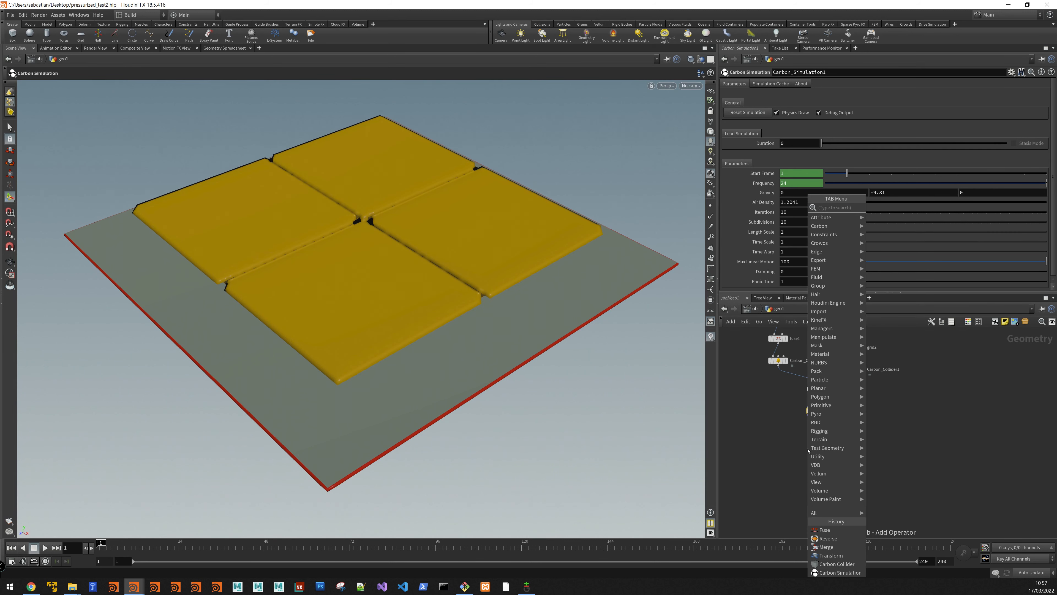
text(simu)
key(Down)
key(Down)
key(Return)
click(809, 450)
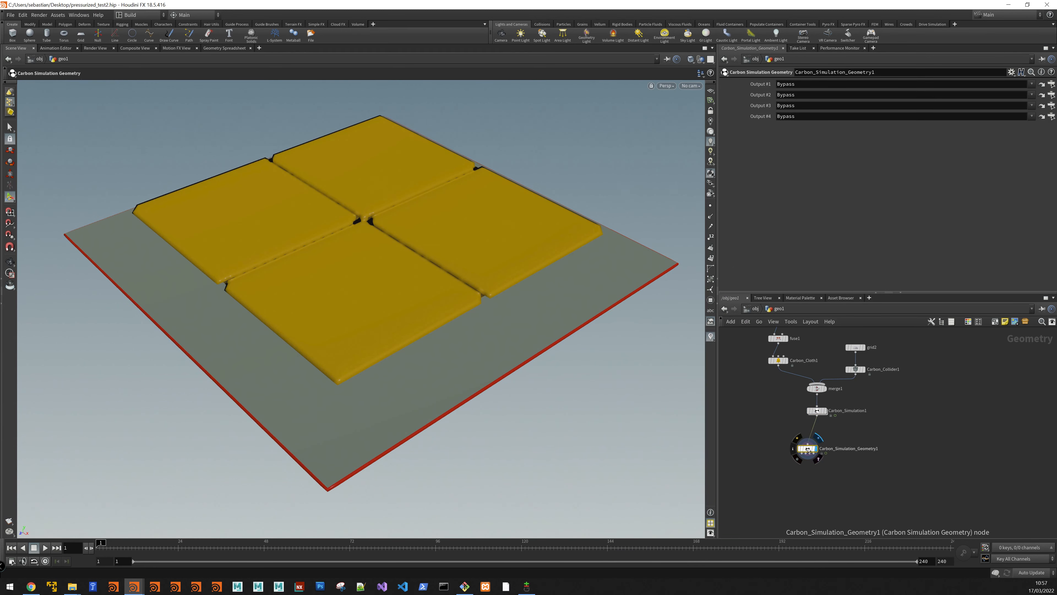
drag(815, 451, 817, 435)
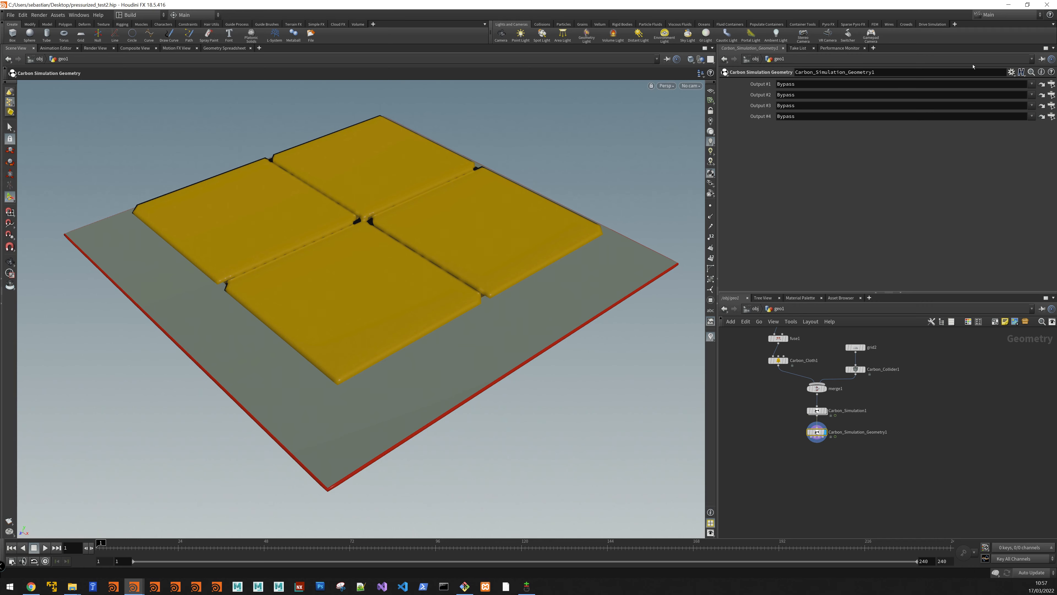
click(1031, 85)
click(1011, 95)
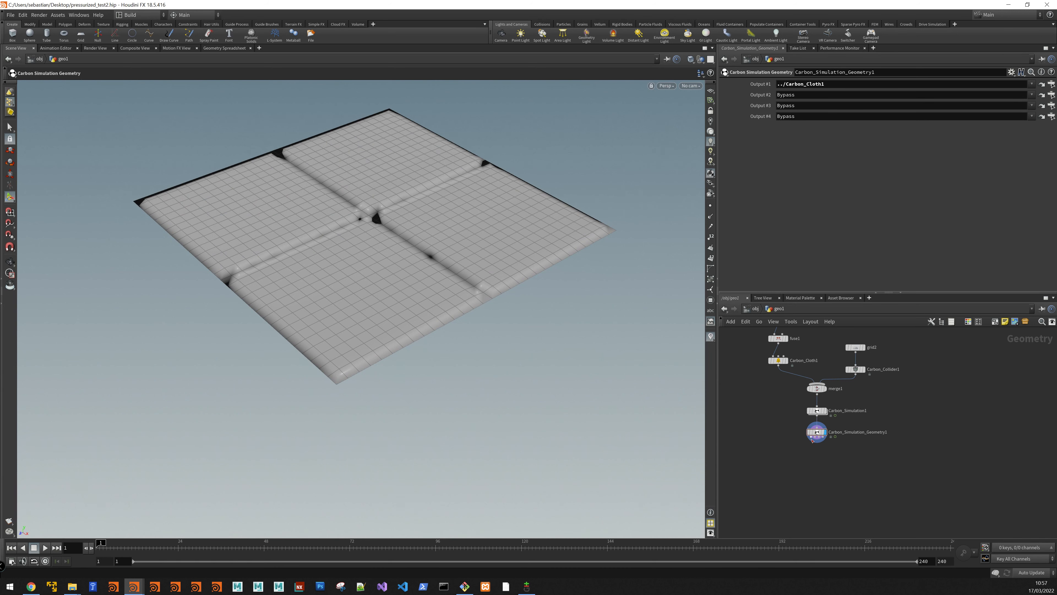
Merge the Carbon_Simulation_Geometry1 output with grid2 in a new displayed Merge node and scrub to frame 12 to preview the inflation.
key(Tab)
text(merge)
key(Return)
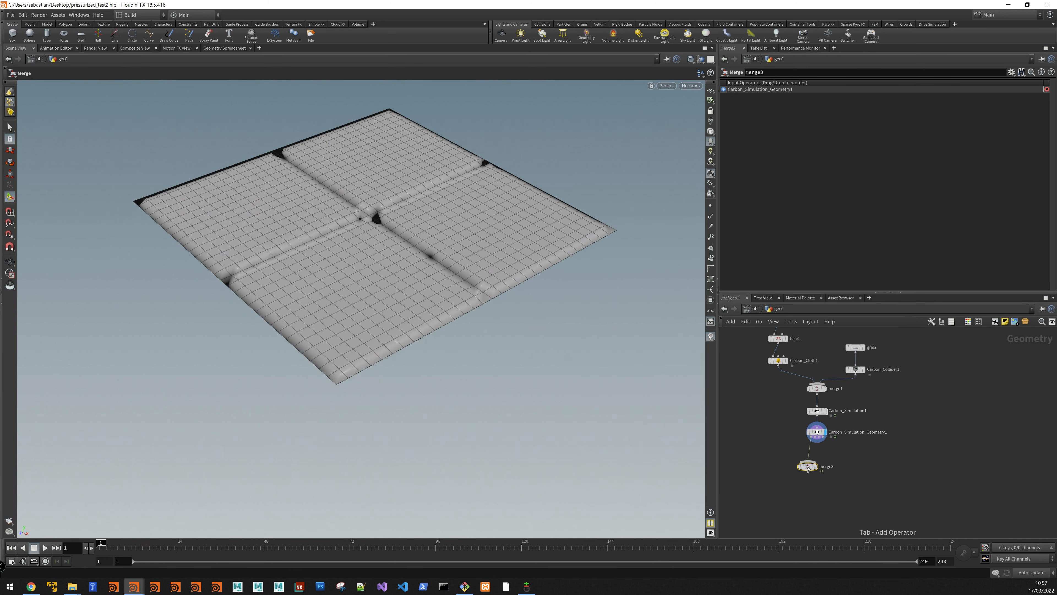
drag(855, 352, 816, 473)
alt+drag(458, 333, 441, 279)
drag(101, 546, 135, 546)
drag(425, 308, 429, 363)
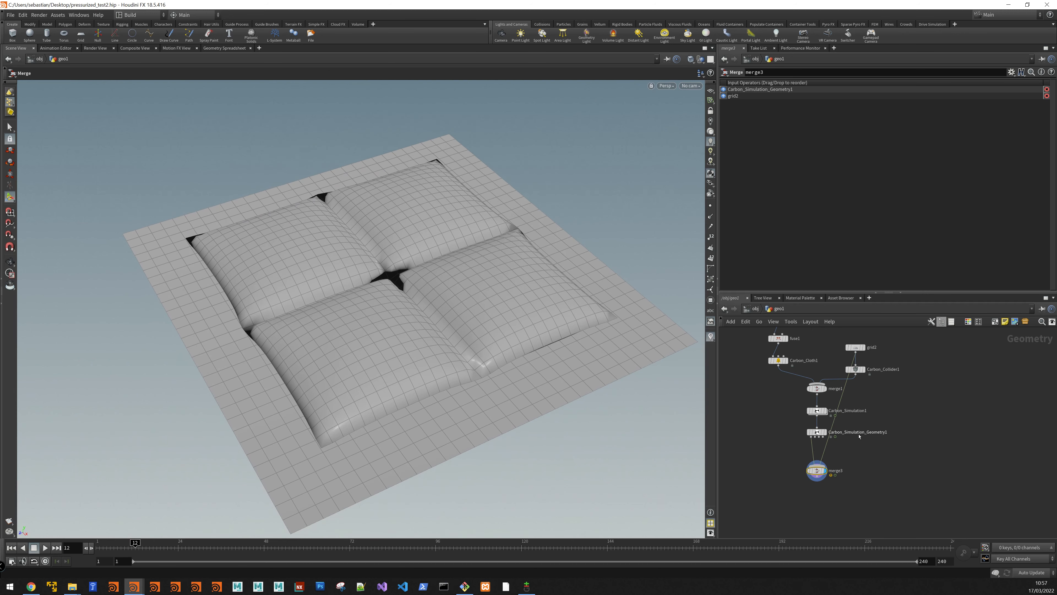
Insert a Normal node on the wire between Carbon_Simulation_Geometry1 and the final merge.
drag(817, 471, 823, 485)
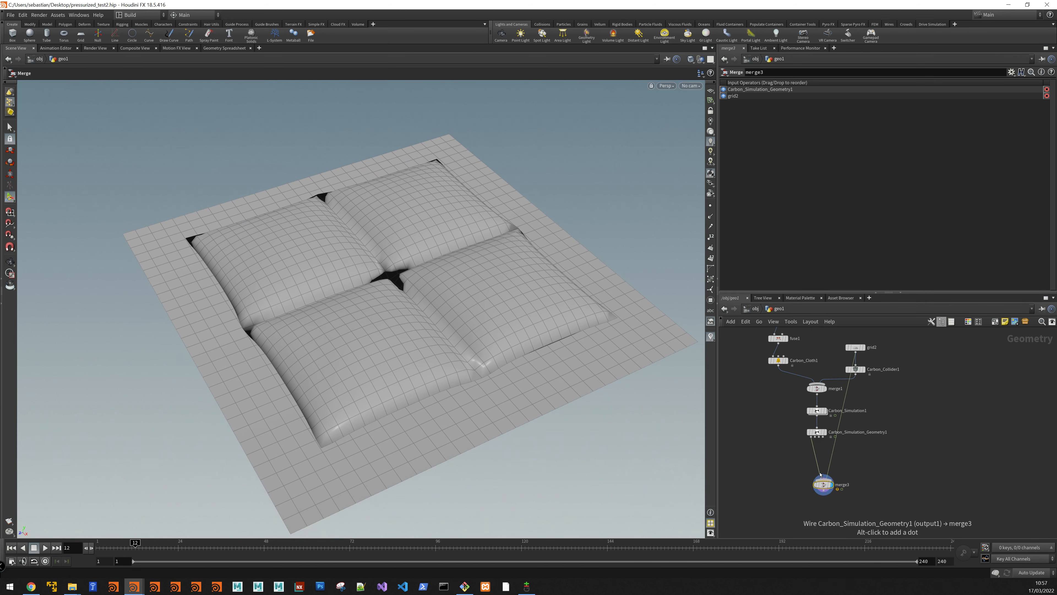
scroll(815, 471, up, 1)
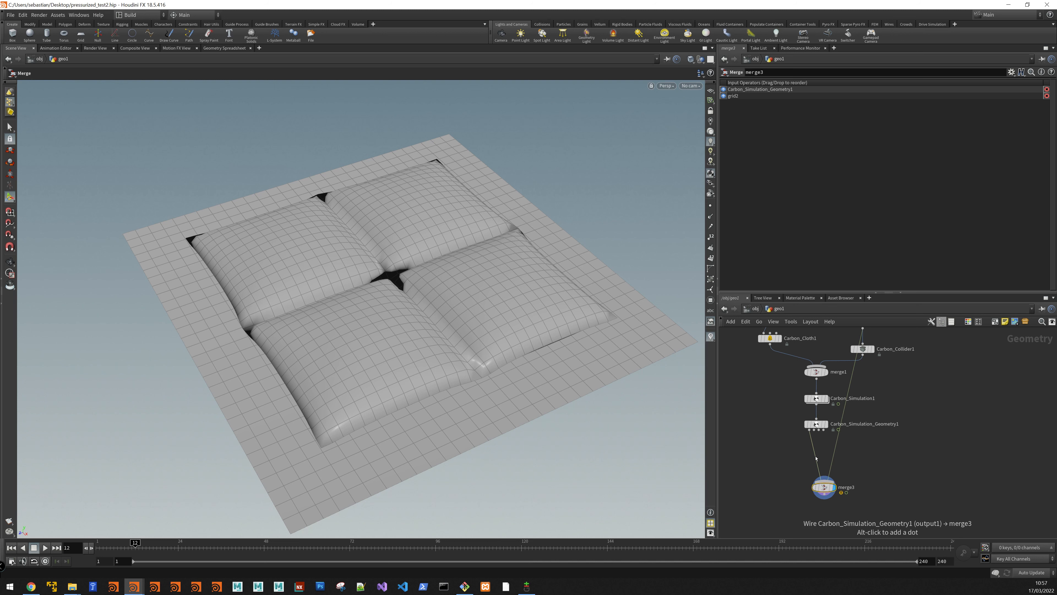
key(Tab)
text(noprm)
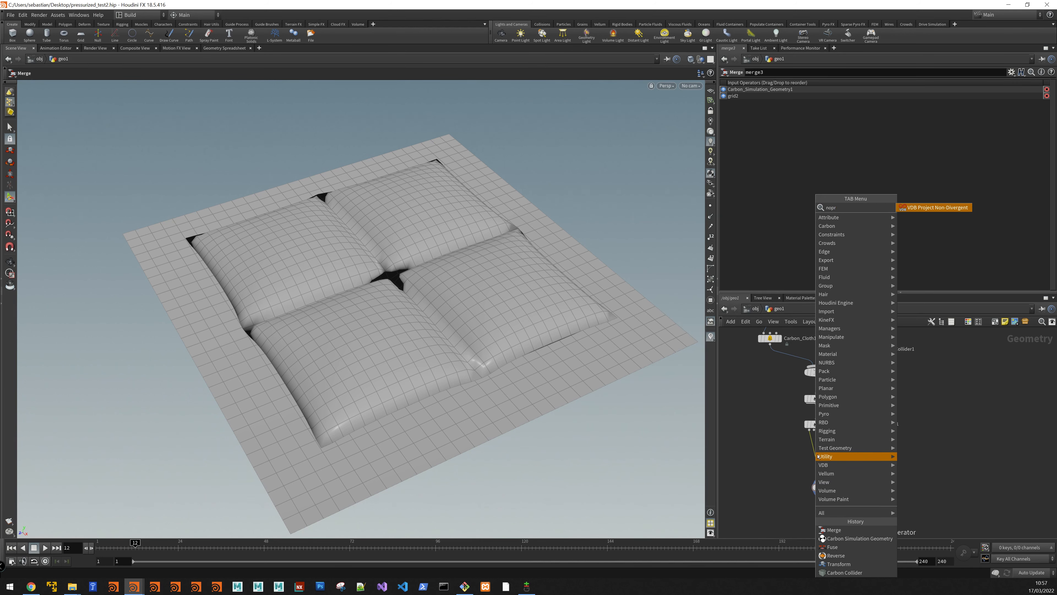
key(BackSpace)
key(BackSpace)
text(r)
key(Return)
click(815, 454)
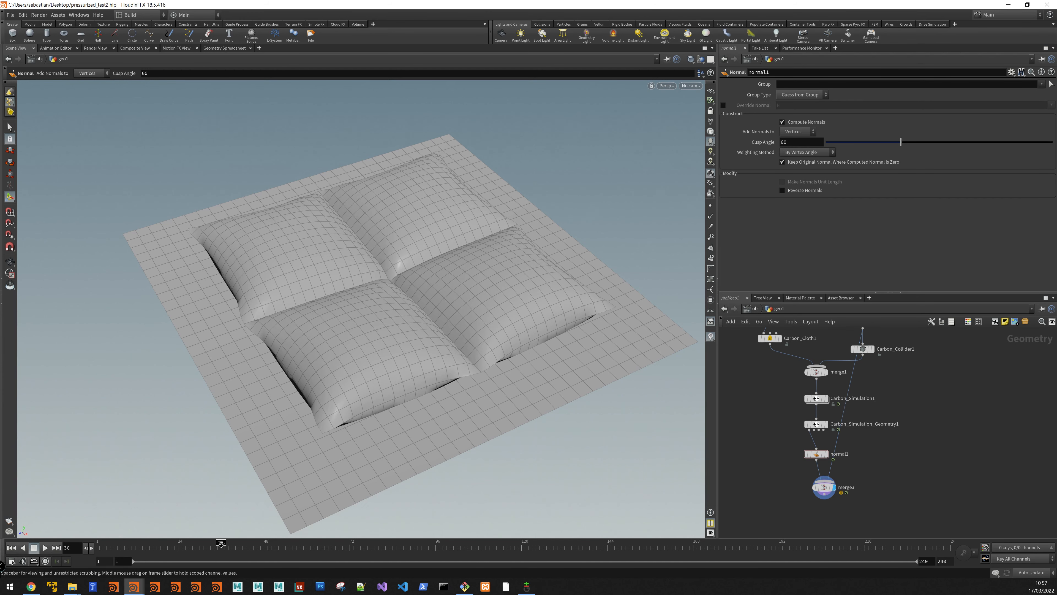
drag(814, 458, 784, 455)
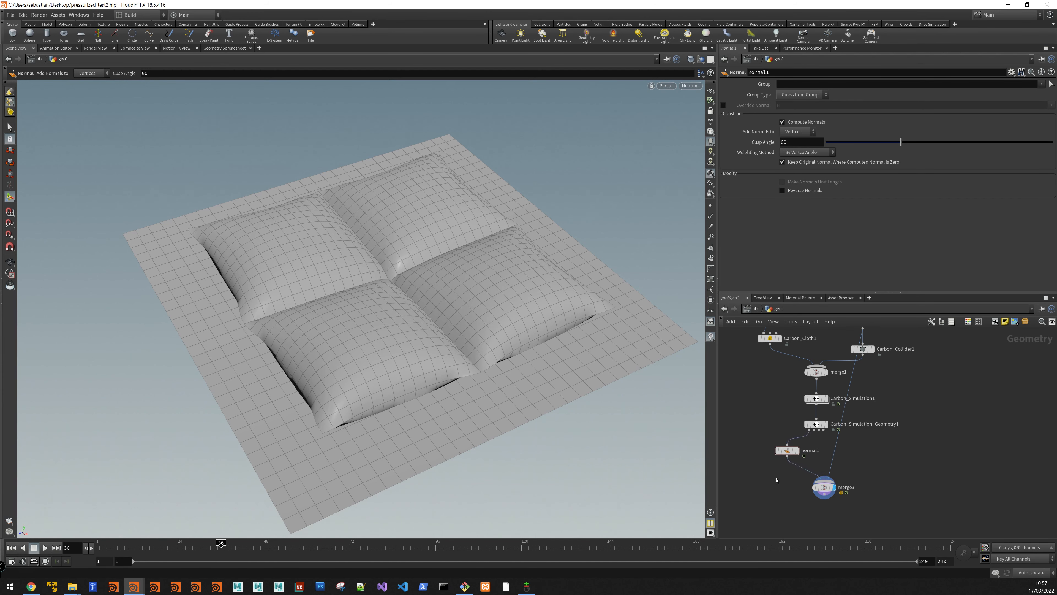
Insert a Subdivide node with Depth 2 between Carbon_Simulation_Geometry1 and normal1, and inspect the smoothed cushion around frame 38.
click(799, 465)
key(Tab)
text(subdi)
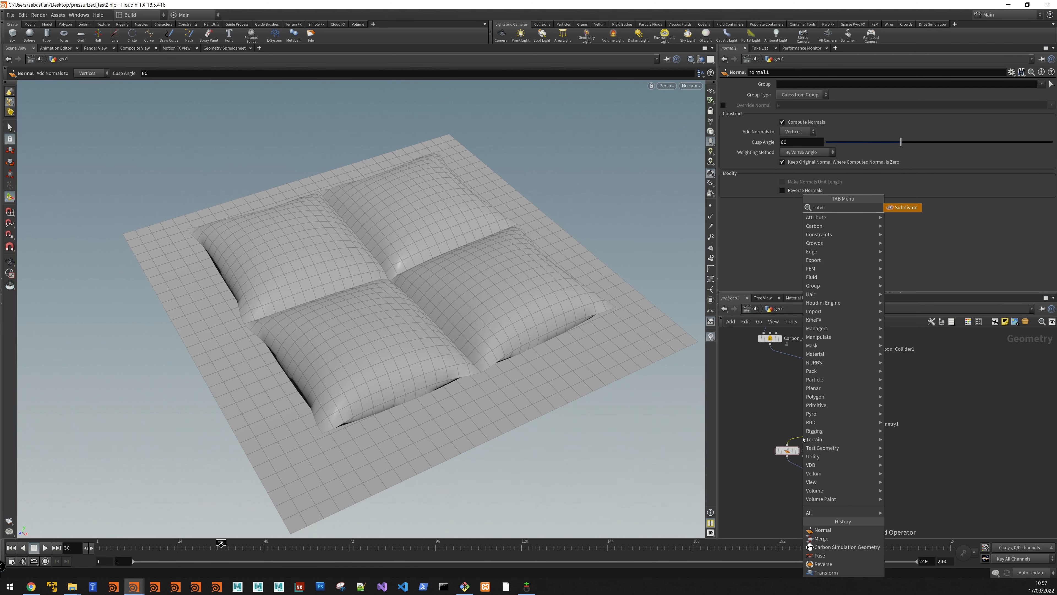
key(Return)
click(804, 439)
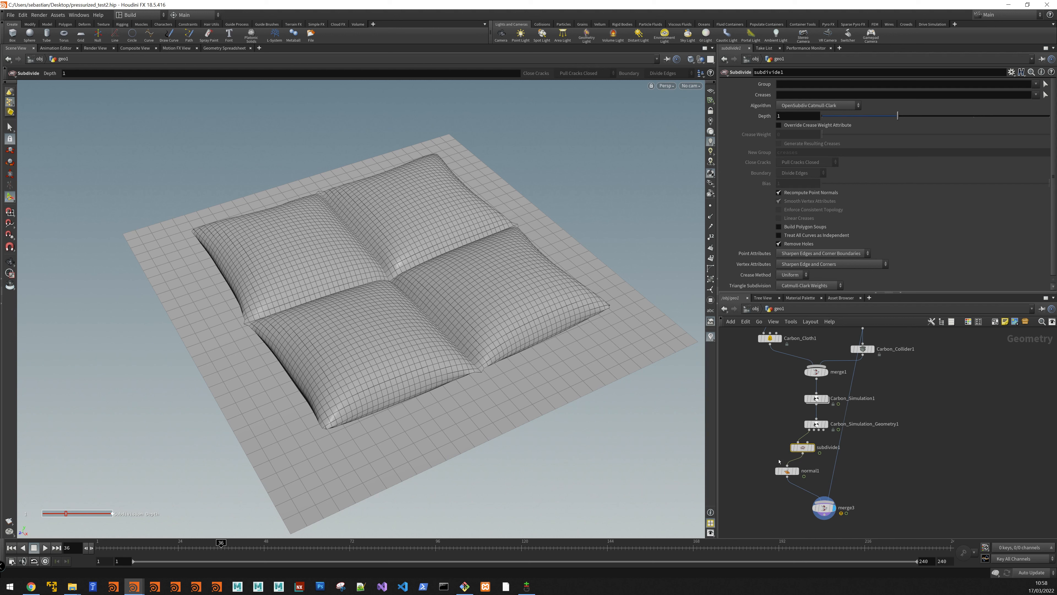
drag(802, 448, 791, 450)
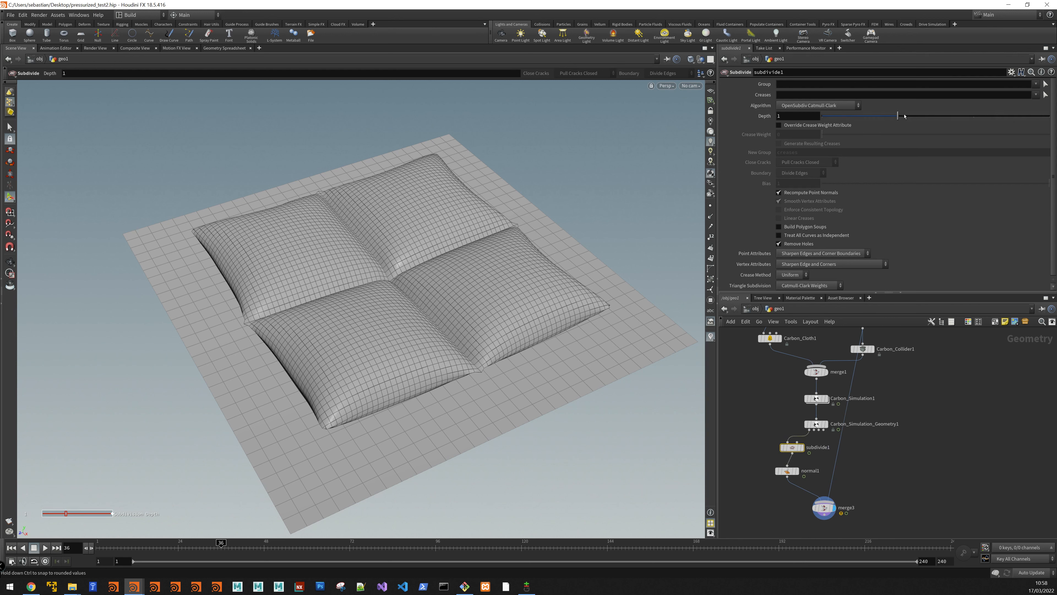
drag(904, 116, 946, 118)
click(948, 486)
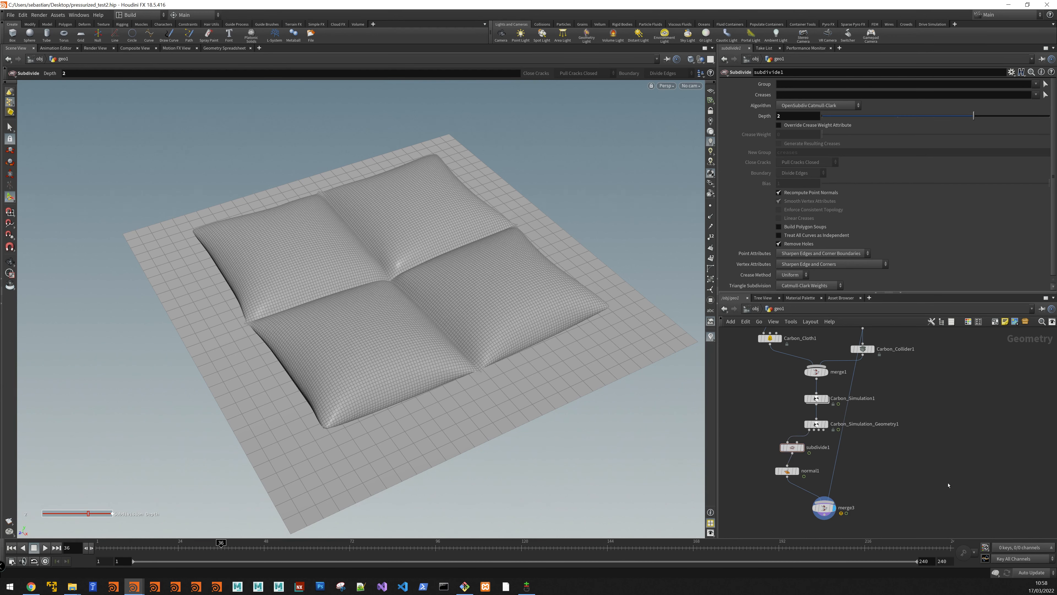
drag(151, 547, 229, 549)
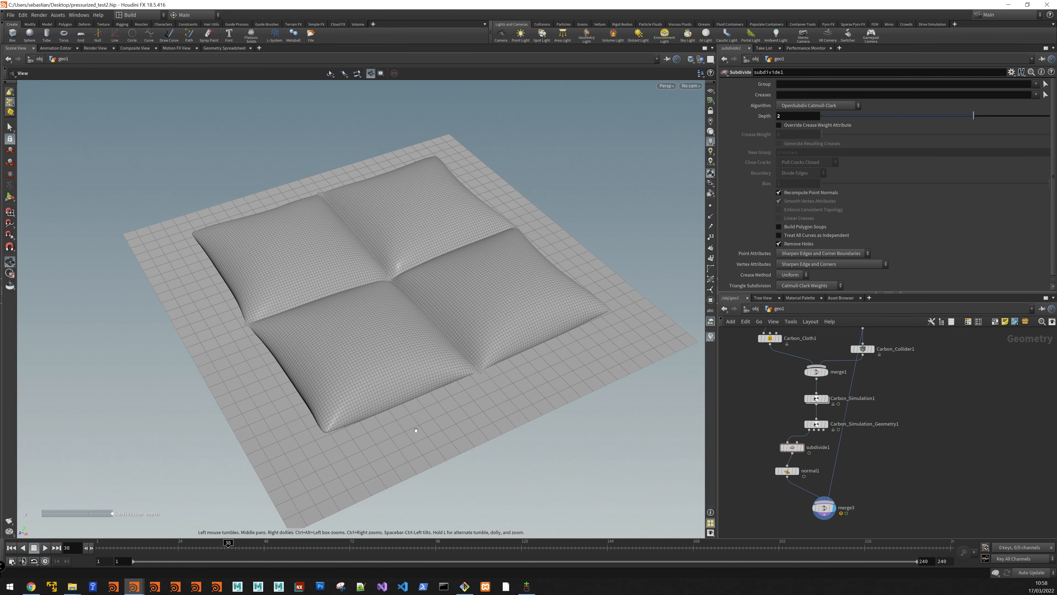
alt+drag(418, 429, 472, 371)
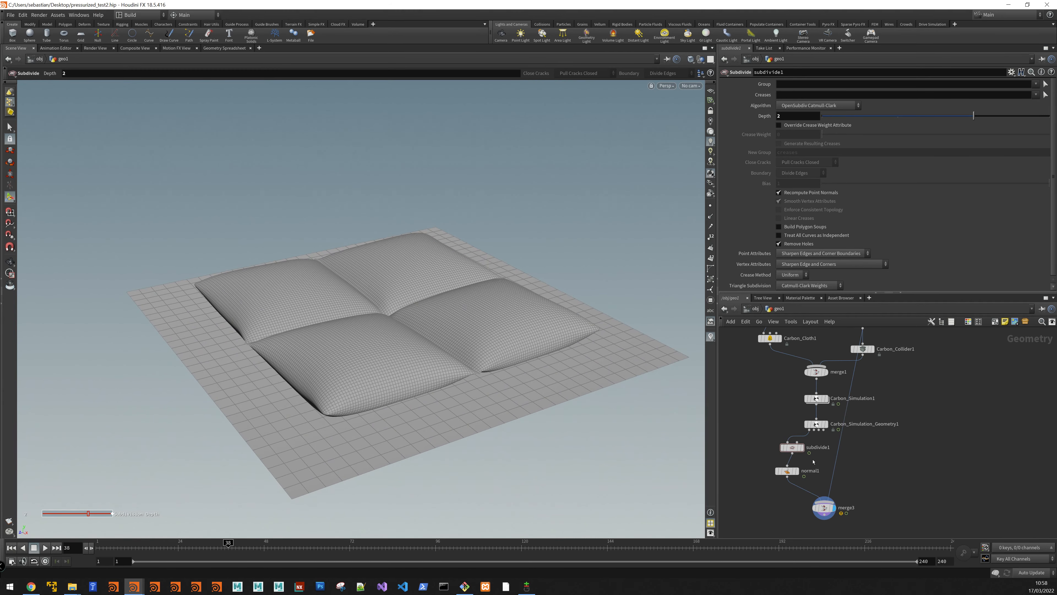
key(Tab)
text(c)
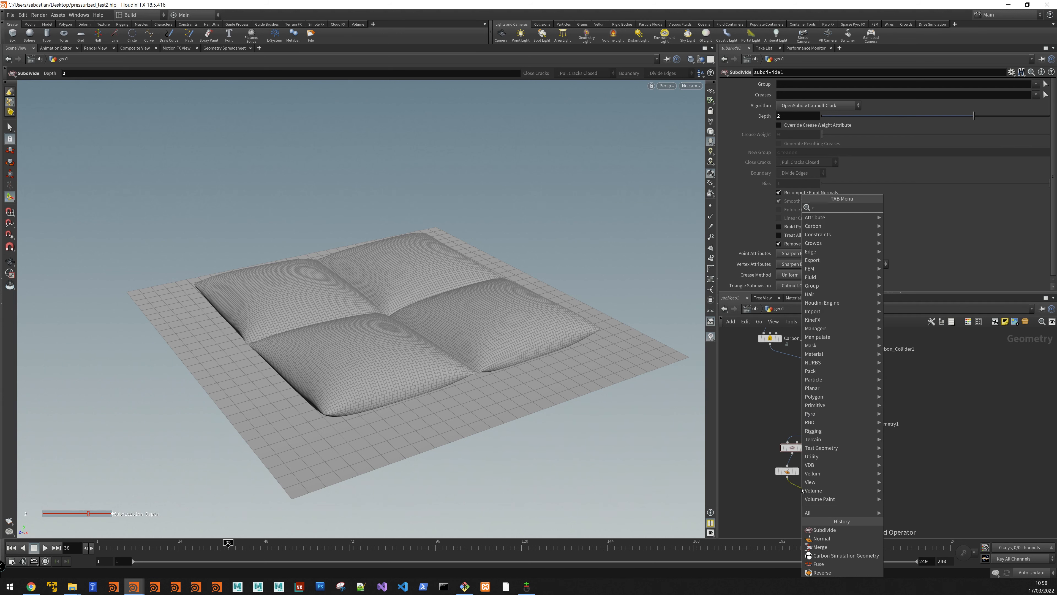
text(ap)
key(Return)
key(Escape)
Insert a Color node between normal1 and the final merge and colour the cloth dark teal (0, 0.3, 0.282177).
key(Tab)
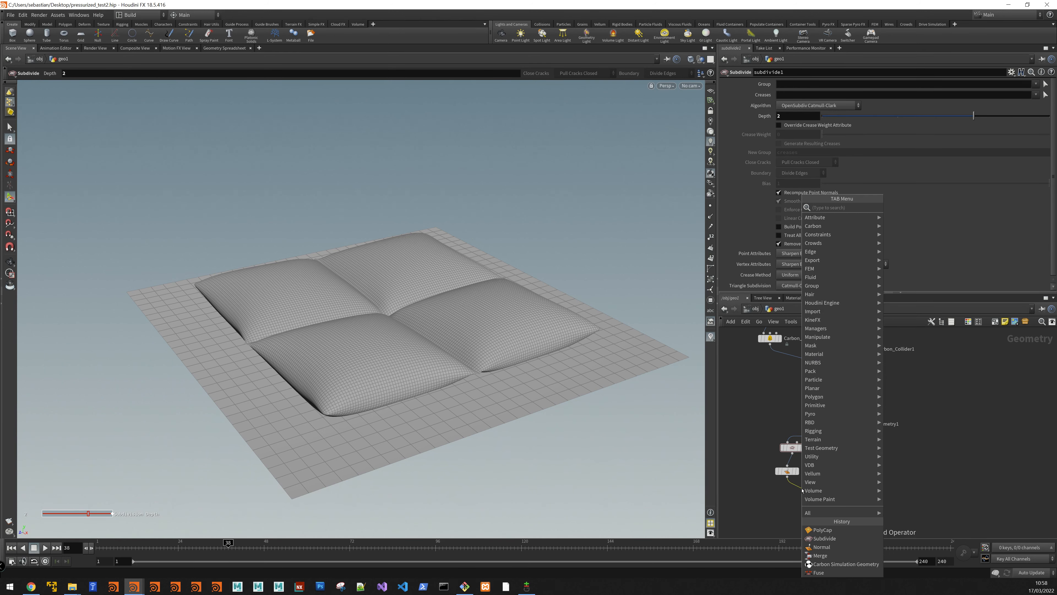
text(color)
key(Return)
click(801, 494)
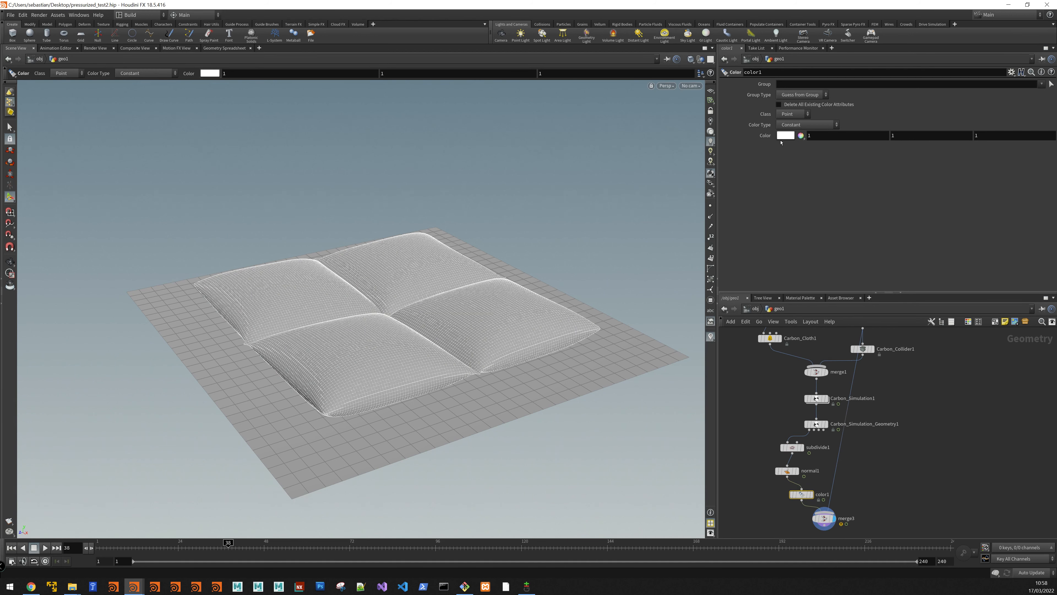
click(785, 136)
click(832, 110)
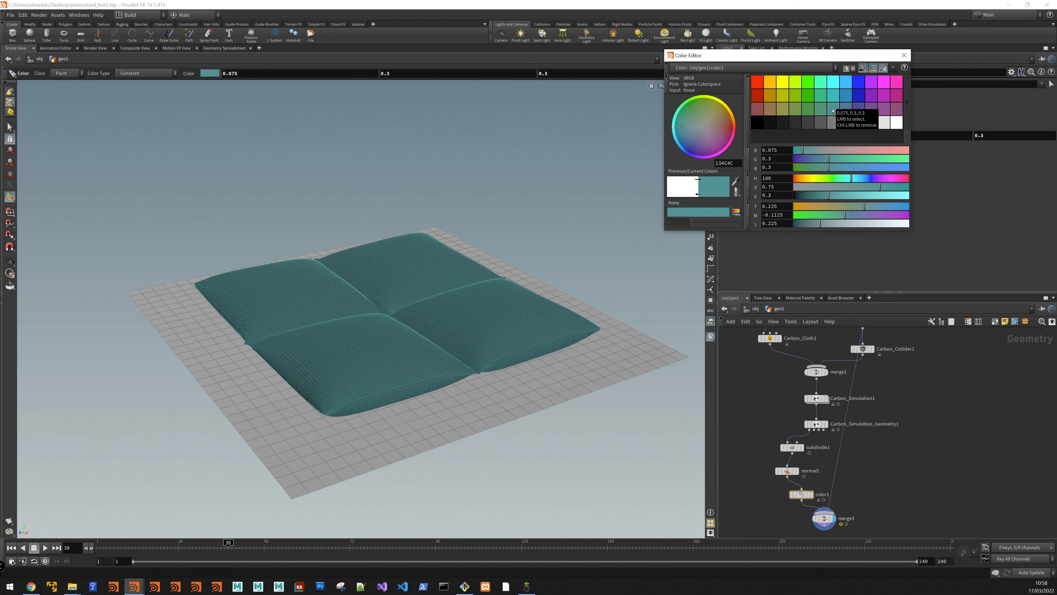
drag(688, 131, 663, 126)
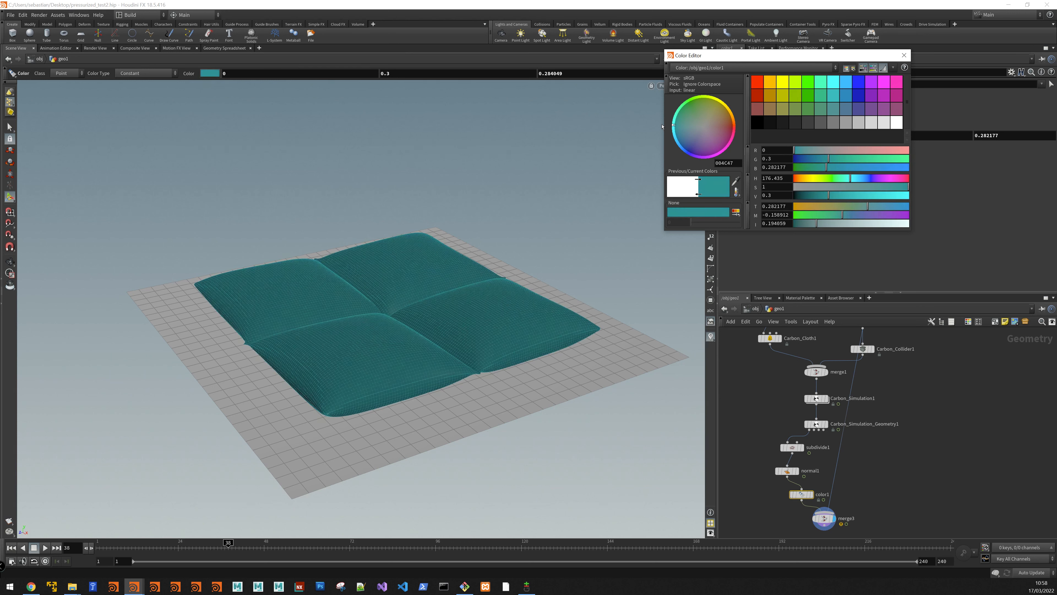
click(904, 56)
key(Escape)
Switch the viewport to smooth shading without wireframe and frame the whole node network.
alt+drag(386, 339, 385, 359)
key(shift+w)
middle_drag(907, 479, 905, 422)
key(h)
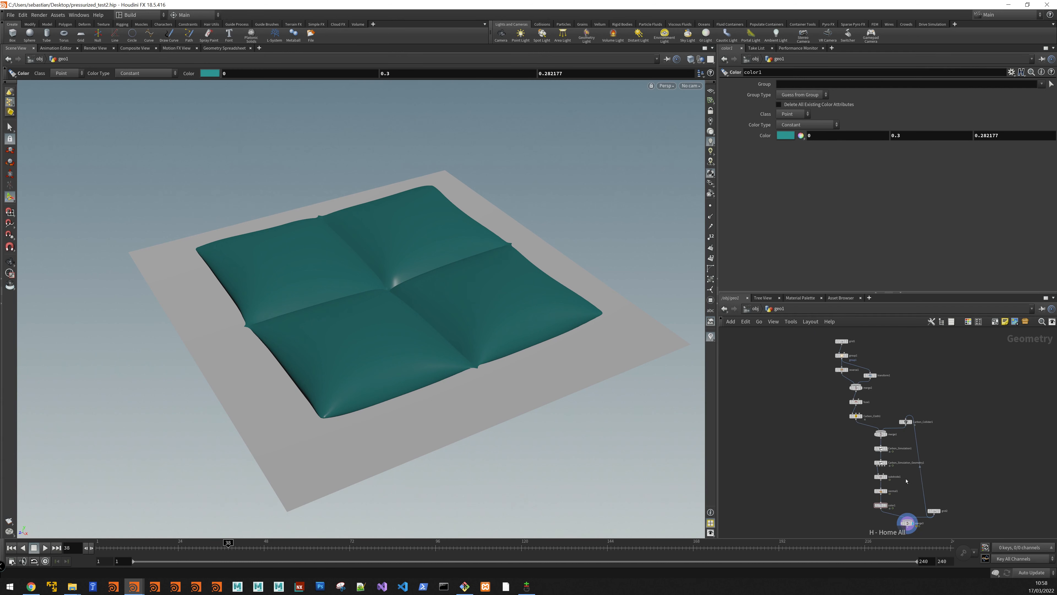
Play the coloured cushion simulation from the first frame and rewind it.
drag(133, 548, 54, 550)
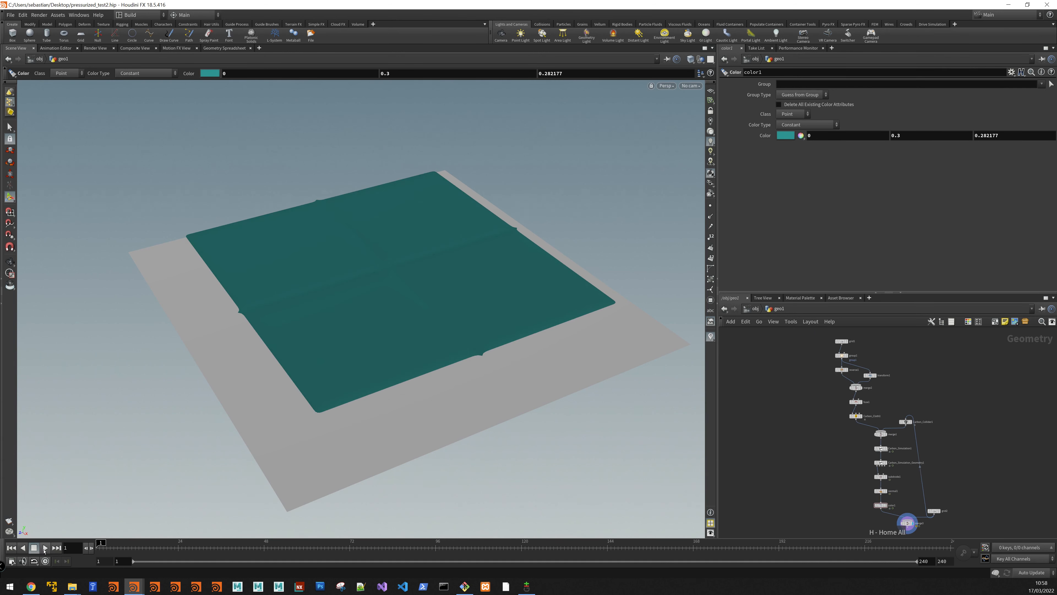
click(45, 549)
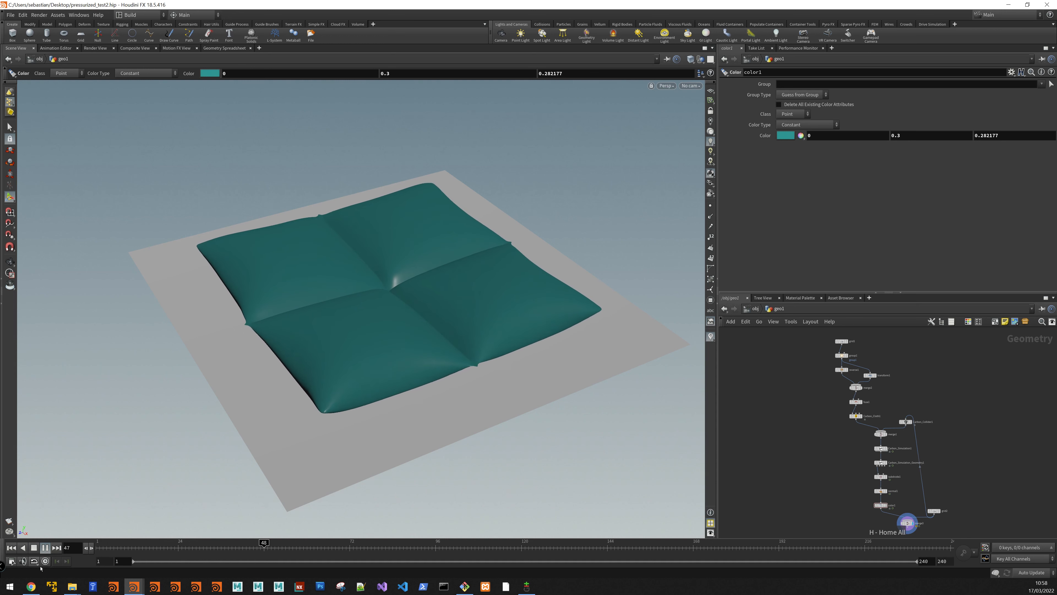
click(11, 547)
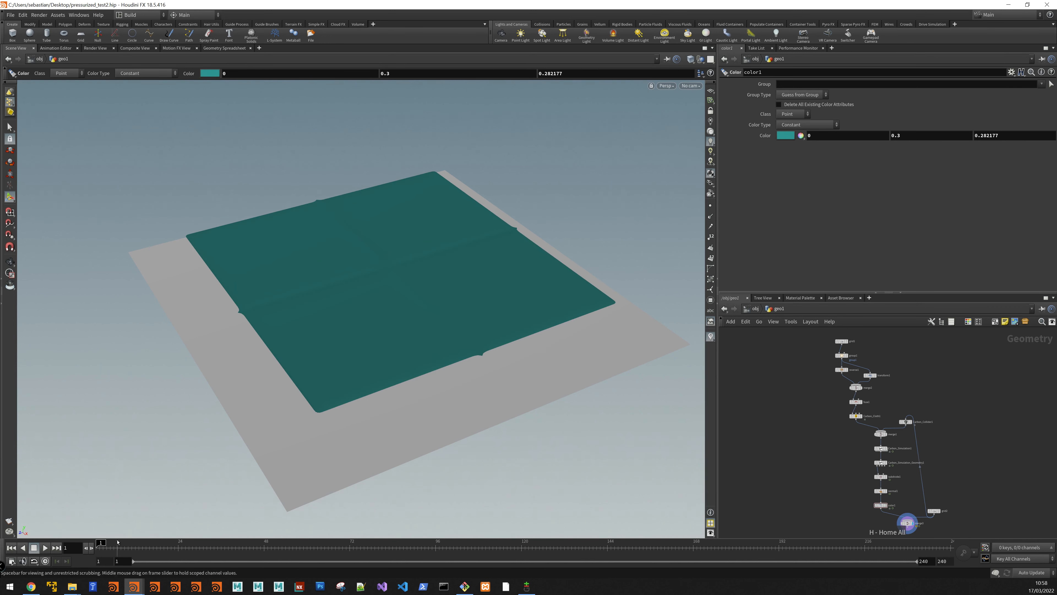
Raise the Surface Pressure of Carbon_Cloth1 and reset the simulation in Carbon_Simulation1.
drag(860, 411, 859, 411)
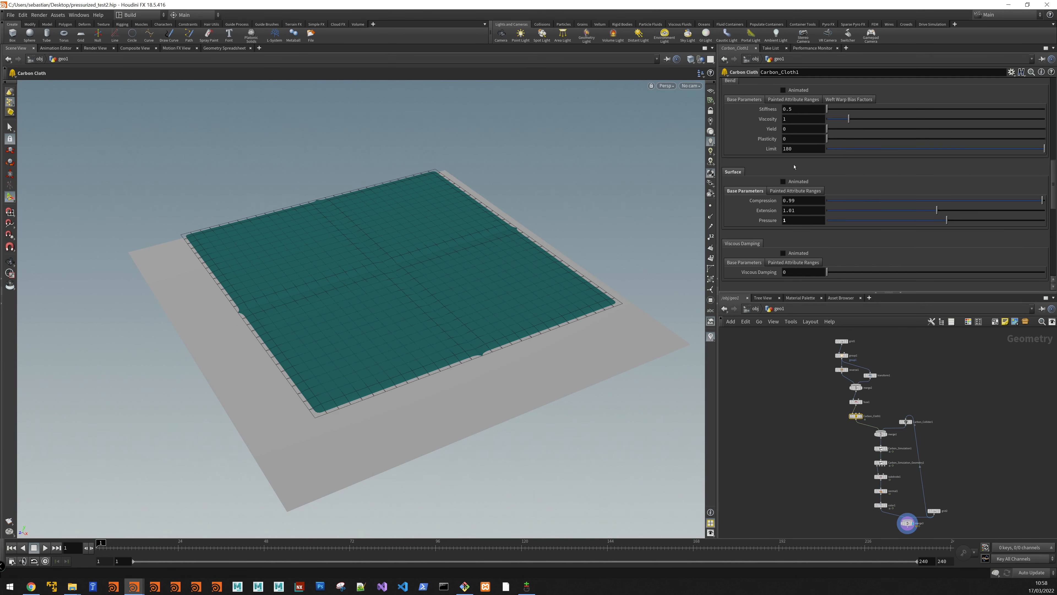
click(810, 217)
drag(855, 447, 890, 455)
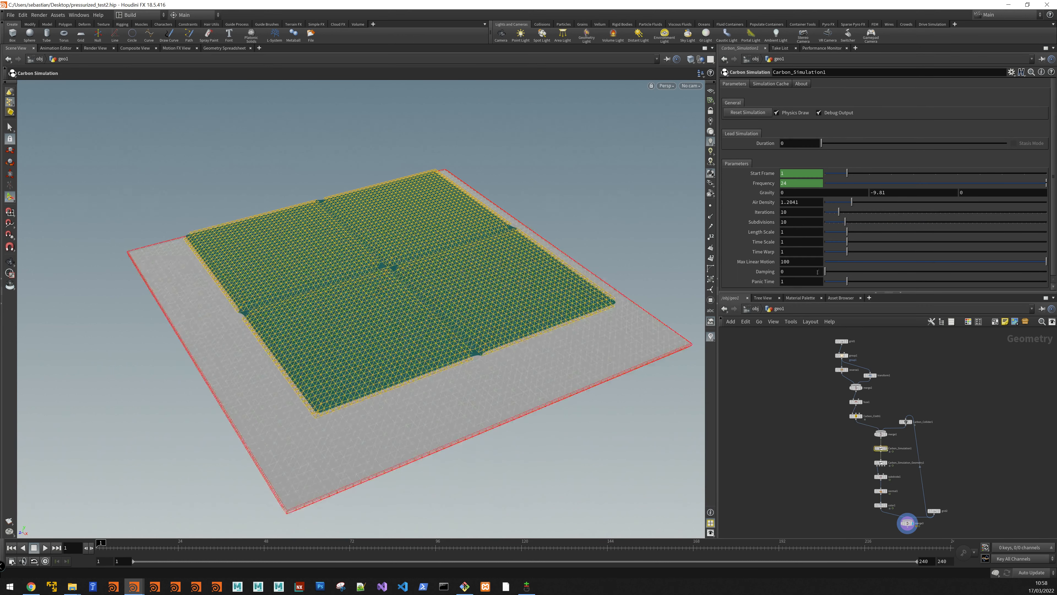
click(742, 112)
click(817, 437)
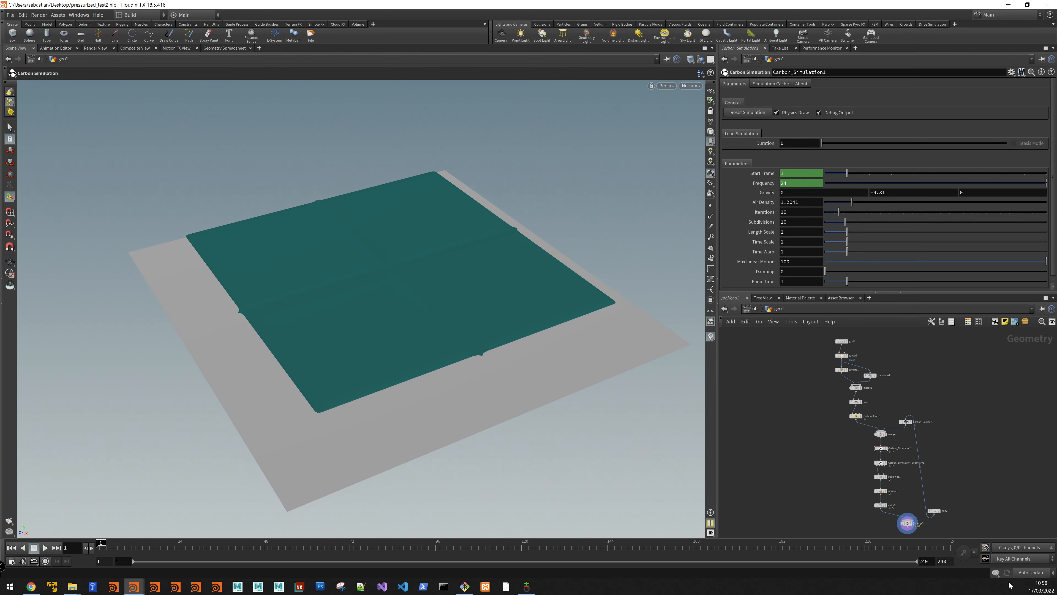
Play the simulation at the raised pressure, view the cushion from a lower angle, stop and rewind to the first frame.
click(48, 548)
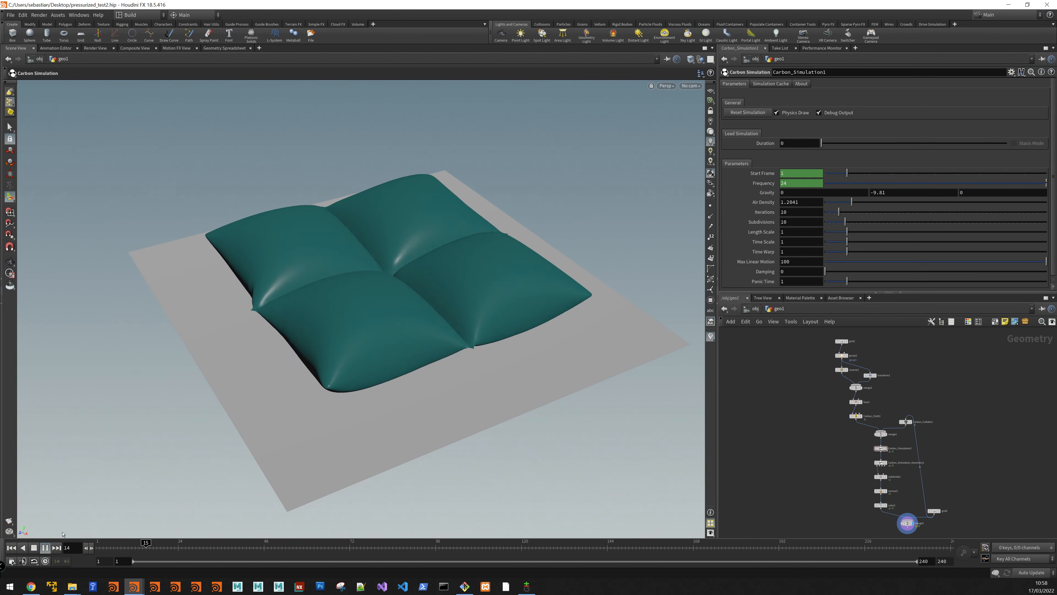
drag(332, 333, 356, 296)
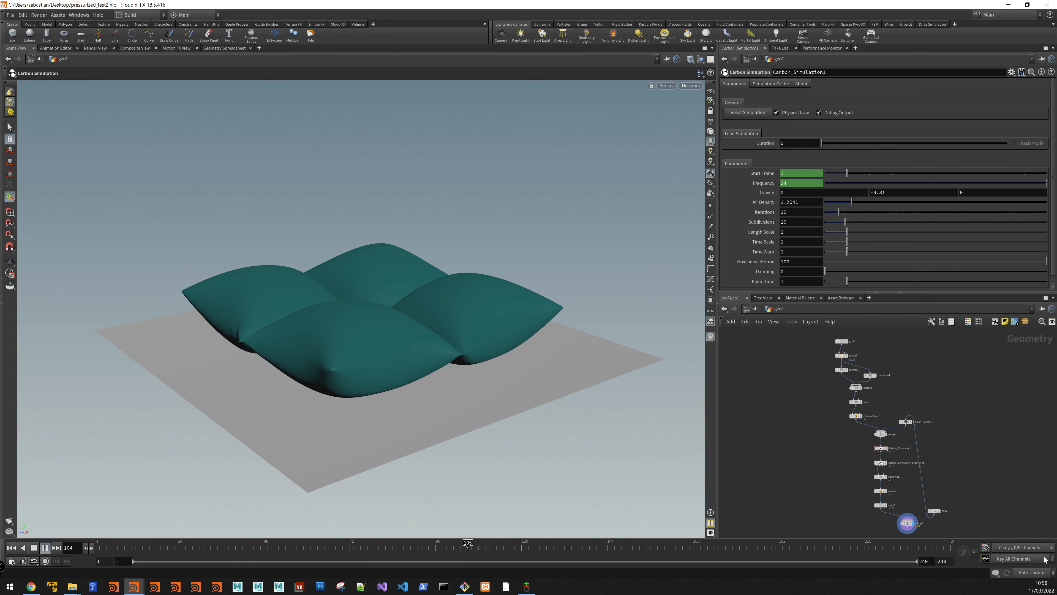
click(32, 549)
click(12, 548)
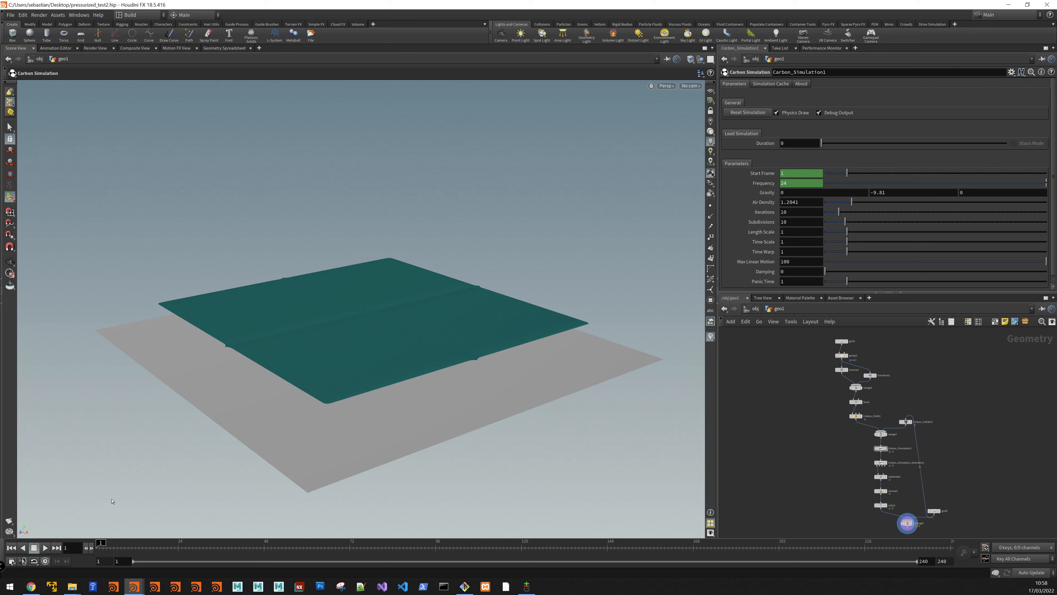